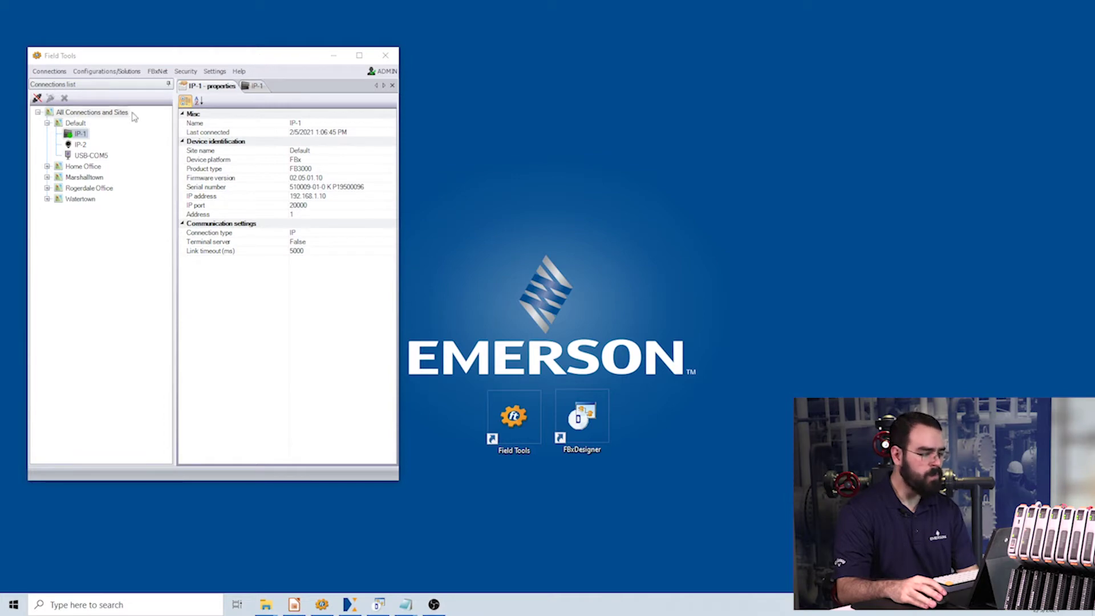
Switch to FBxConnect and open the Analog Input configuration to examine the tag and override value of AI_2-1.
mouse_move(96, 142)
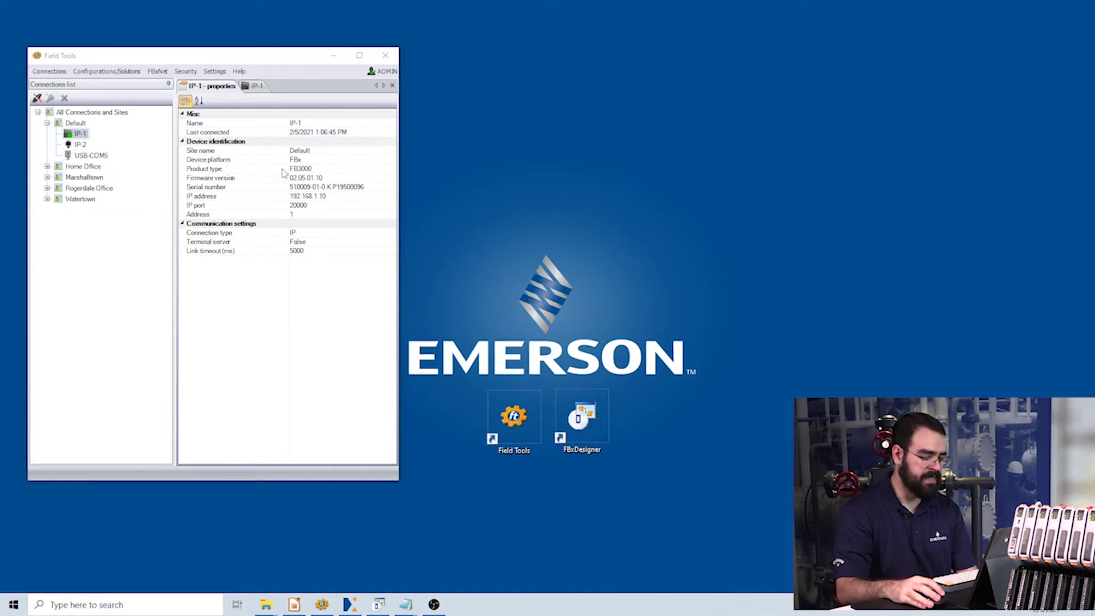
left_click(350, 606)
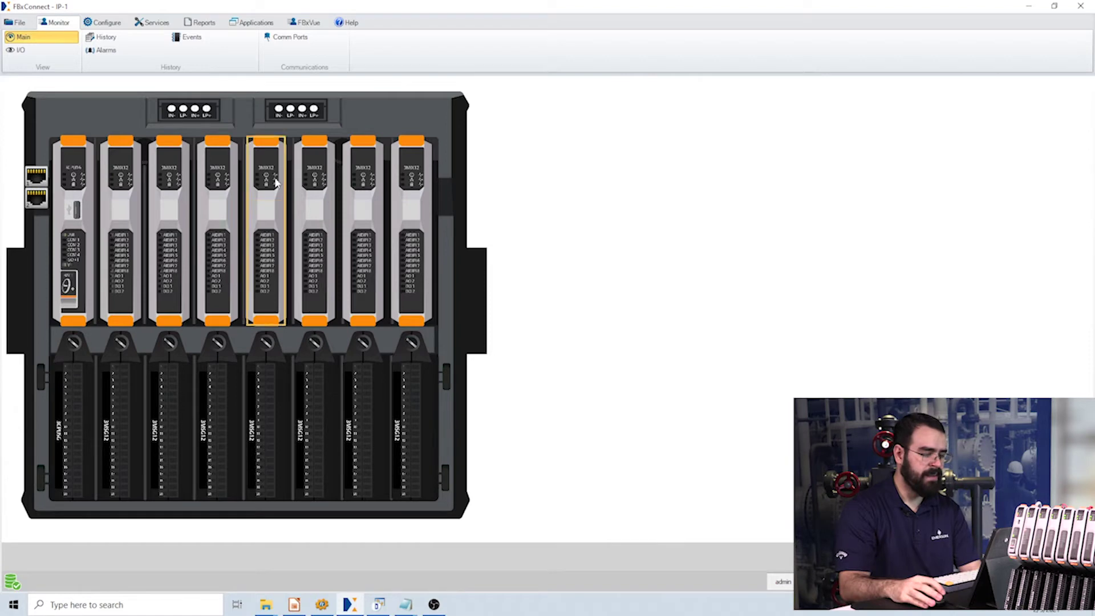
mouse_move(138, 332)
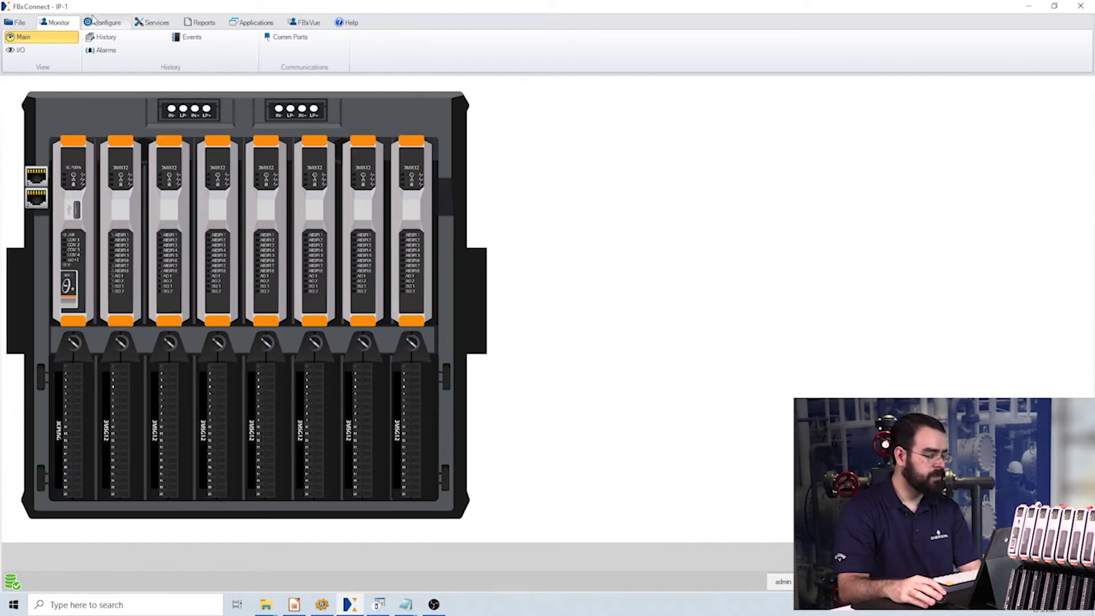
left_click(94, 21)
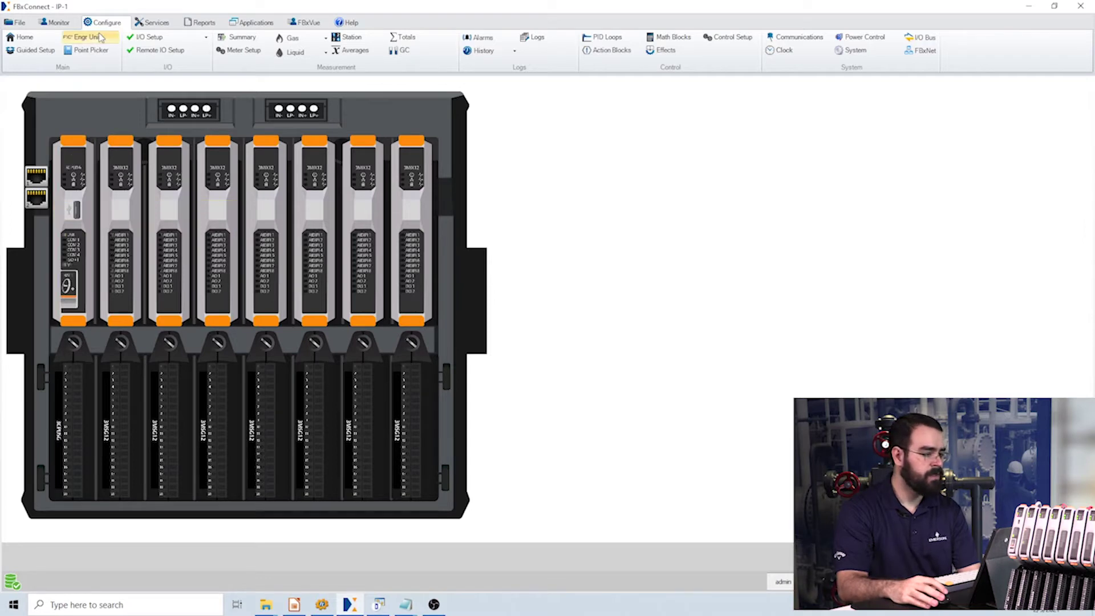
left_click(148, 41)
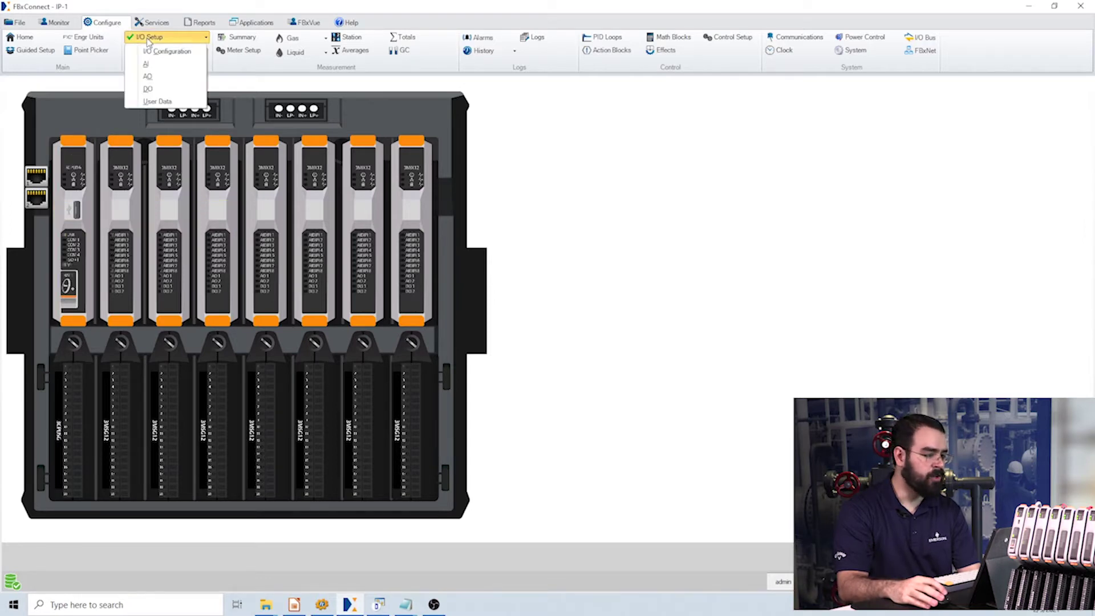
left_click(151, 67)
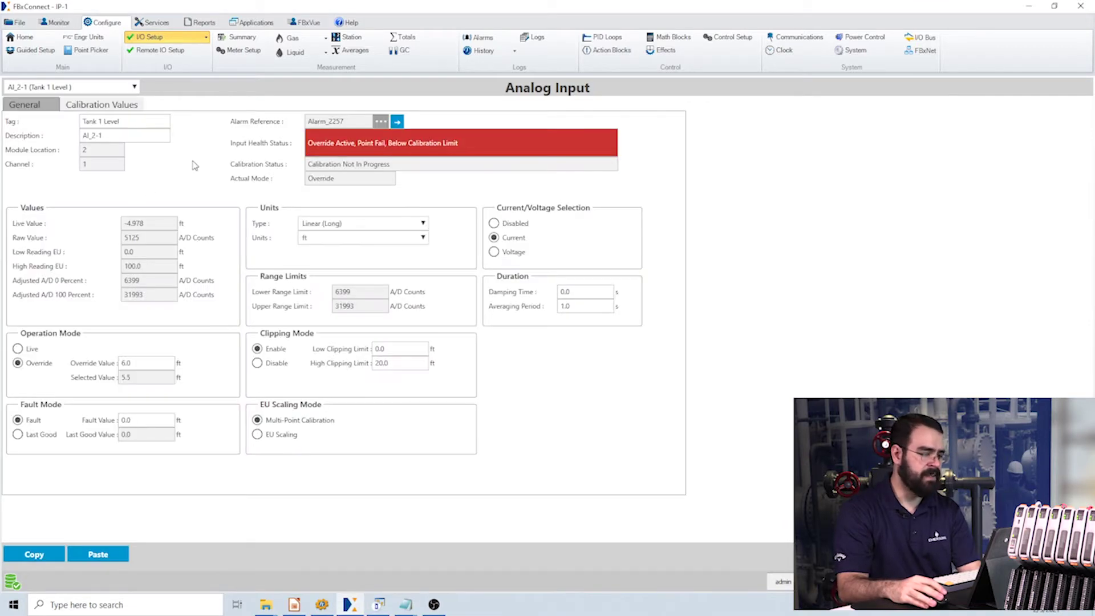
left_click(133, 121)
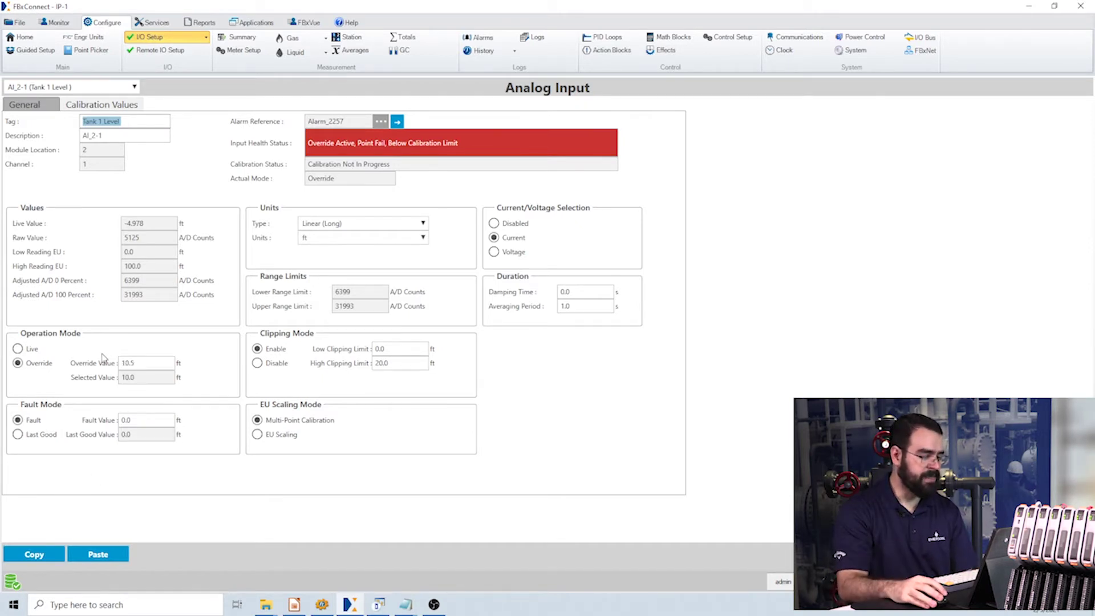
left_click(137, 363)
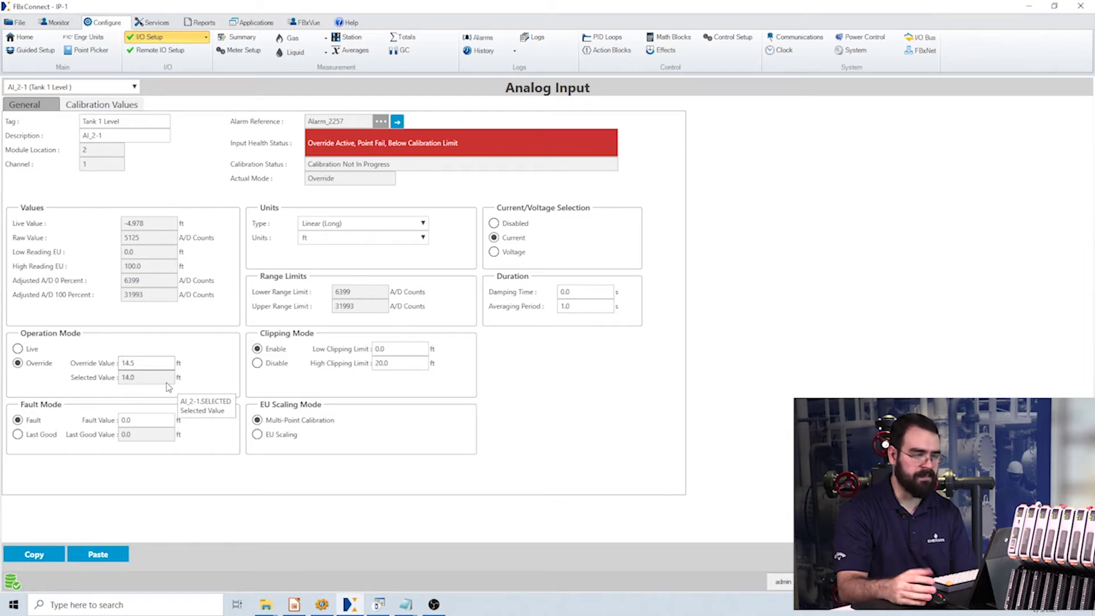
Open the Digital Output configuration for DO_2-1 and examine its tag and its On and Off state descriptions.
left_click(160, 40)
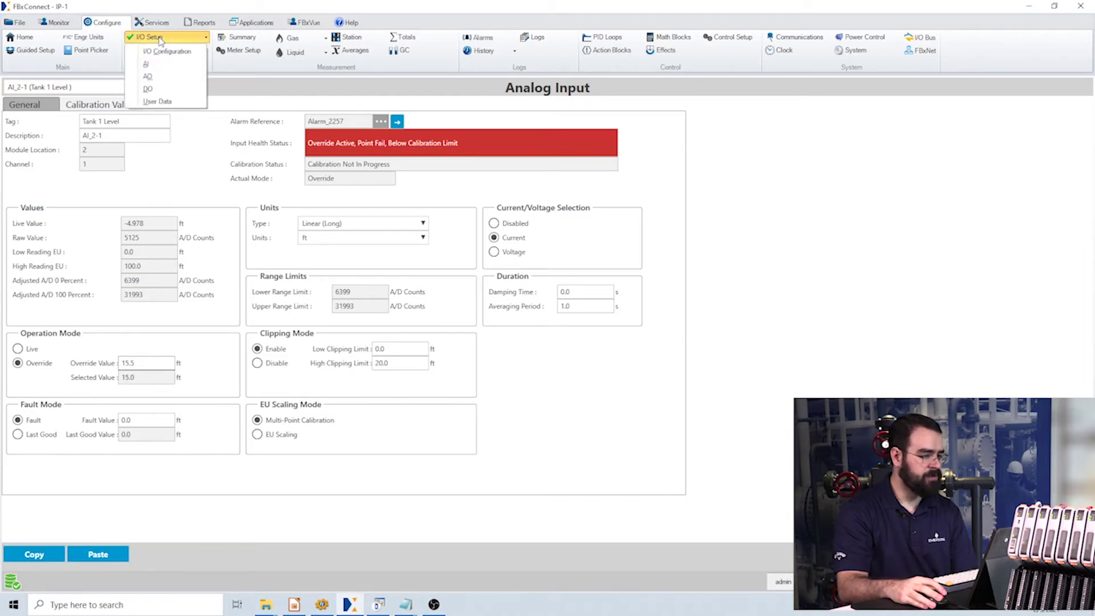
left_click(155, 88)
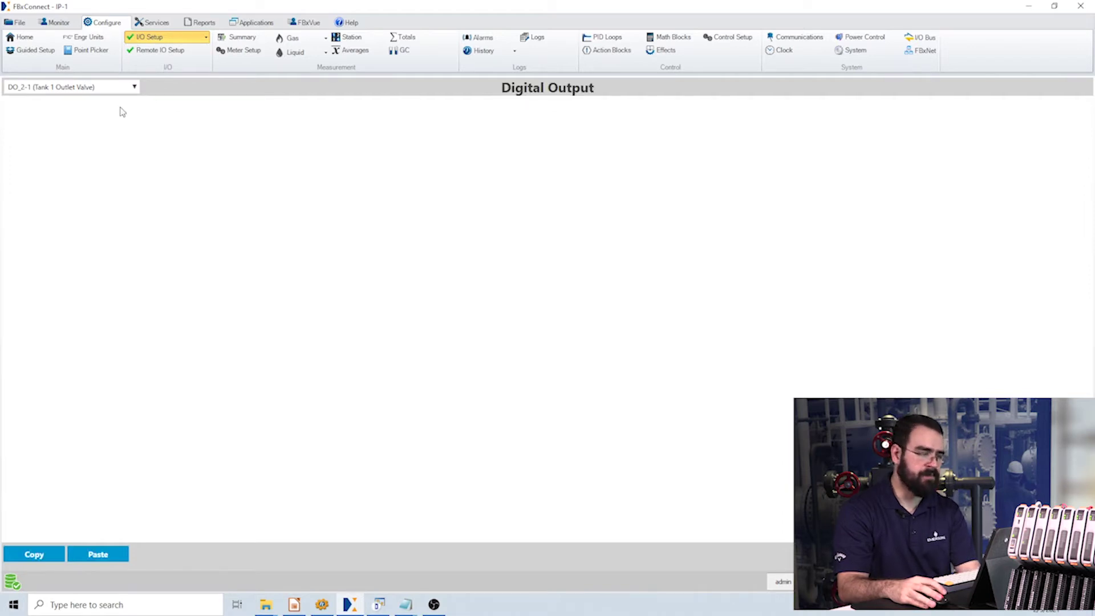
triple_click(137, 120)
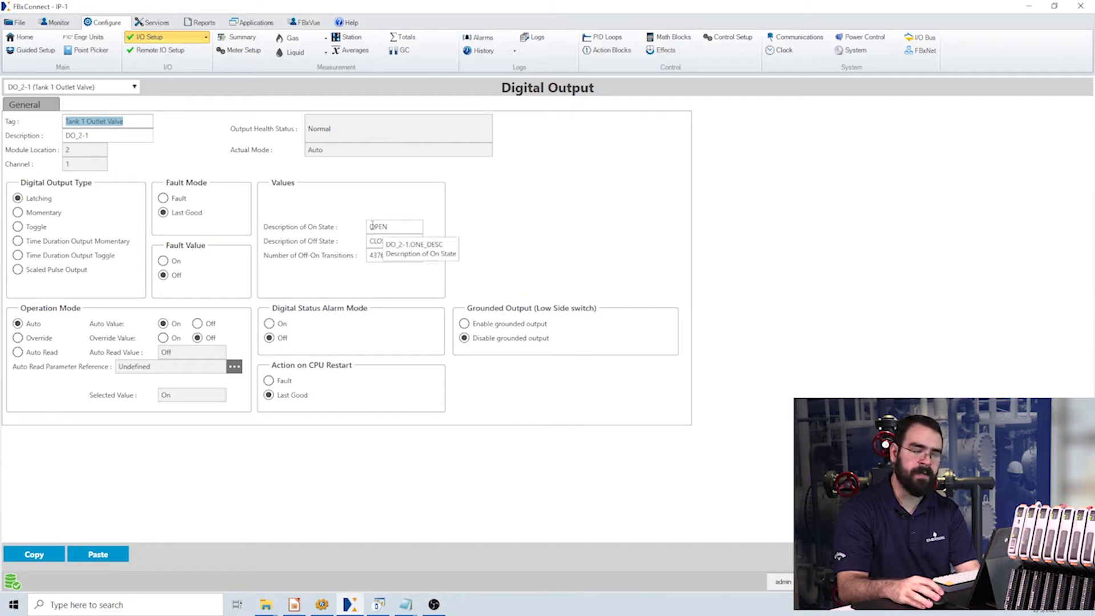
double_click(394, 227)
double_click(400, 240)
double_click(404, 227)
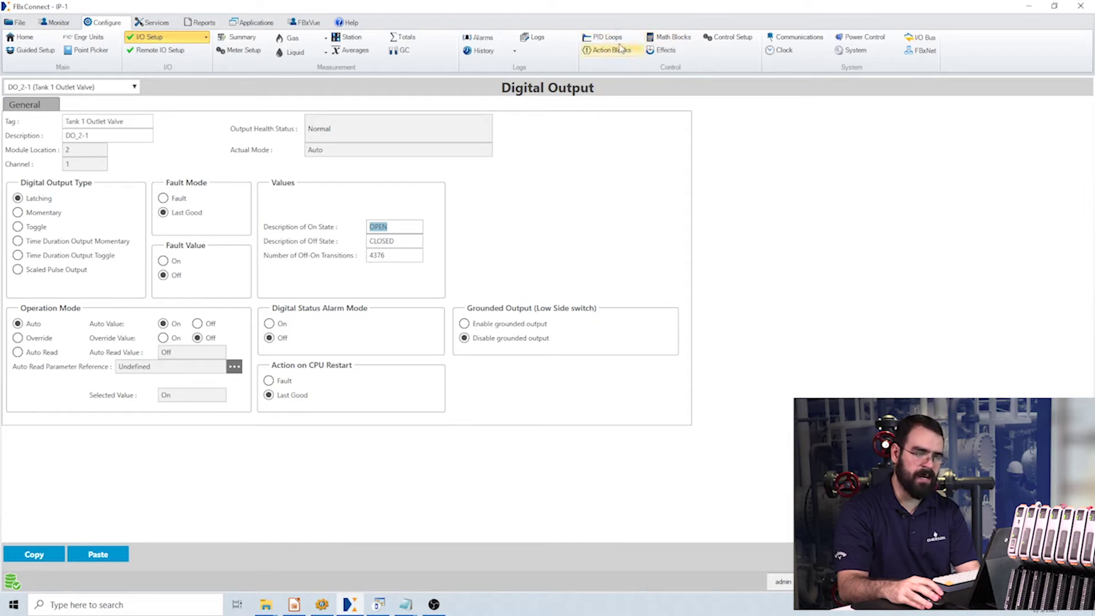
Open Control Setup and examine the allotted numbers of action blocks, math blocks, effects and PIDs against the maximum.
left_click(722, 40)
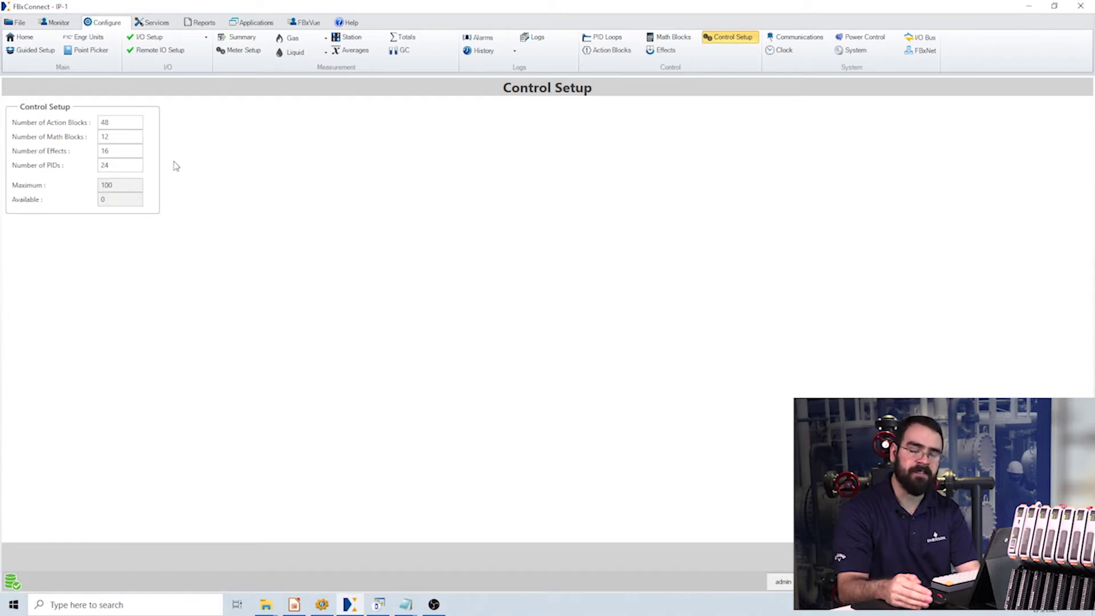
double_click(122, 126)
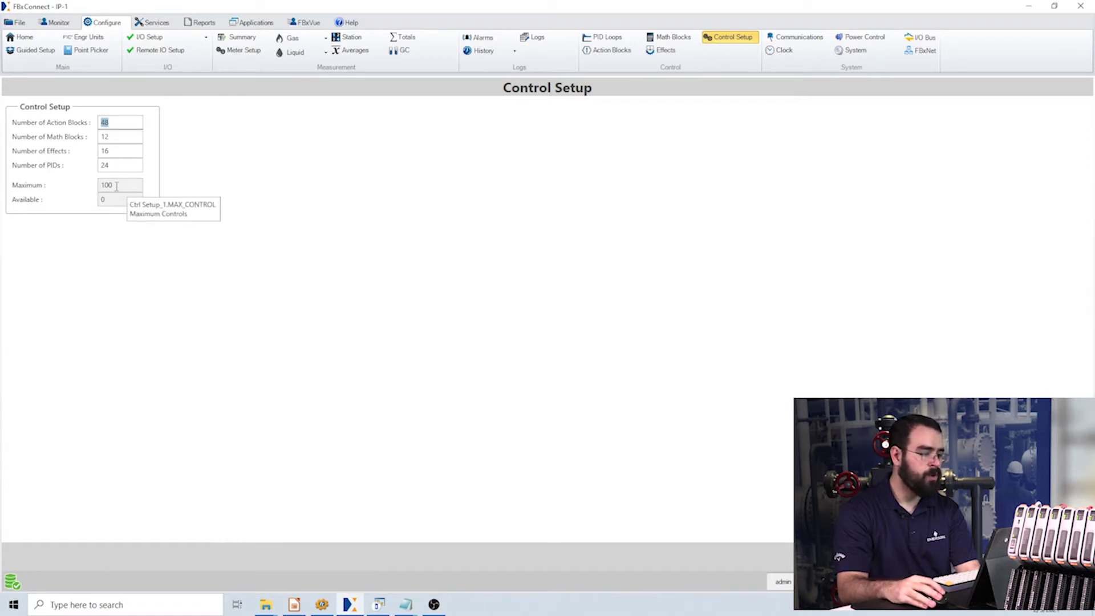
left_click_drag(116, 186, 98, 184)
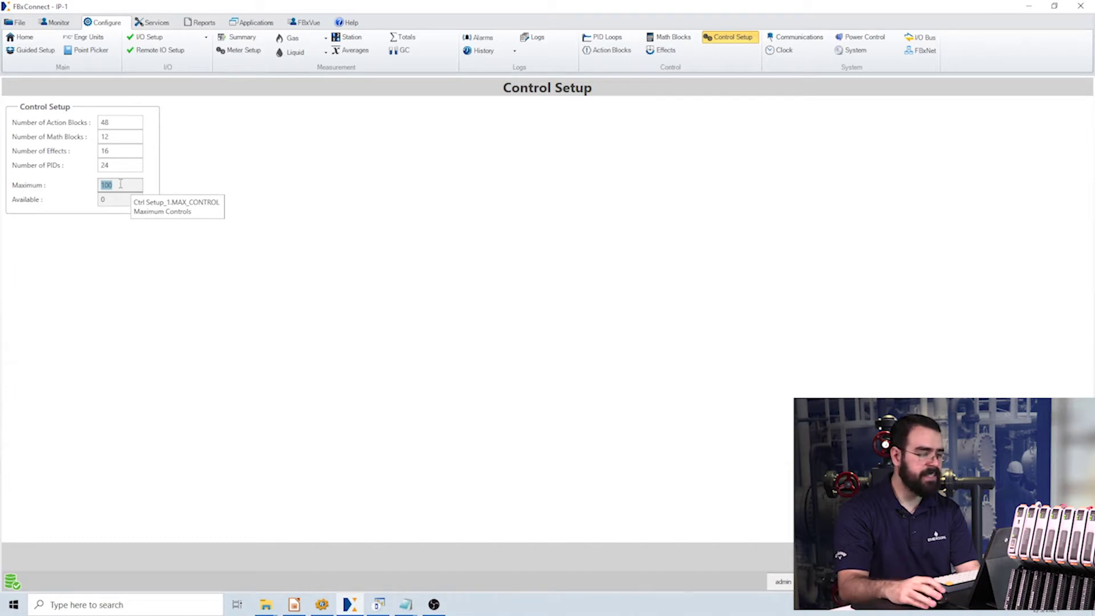
double_click(119, 122)
double_click(116, 135)
double_click(117, 151)
double_click(116, 166)
double_click(128, 121)
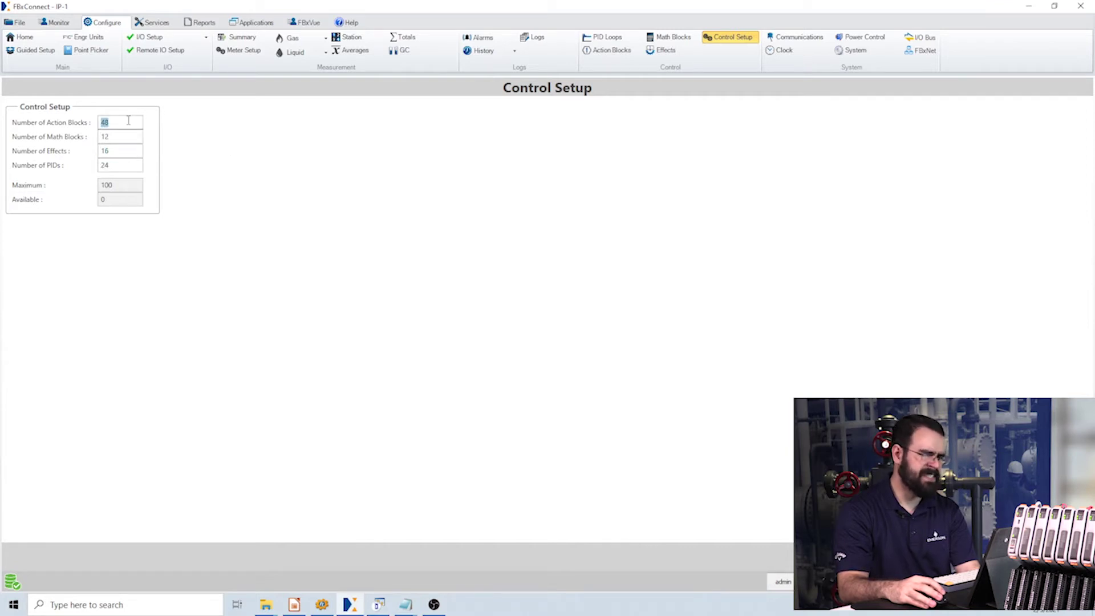
double_click(119, 138)
double_click(118, 150)
double_click(114, 166)
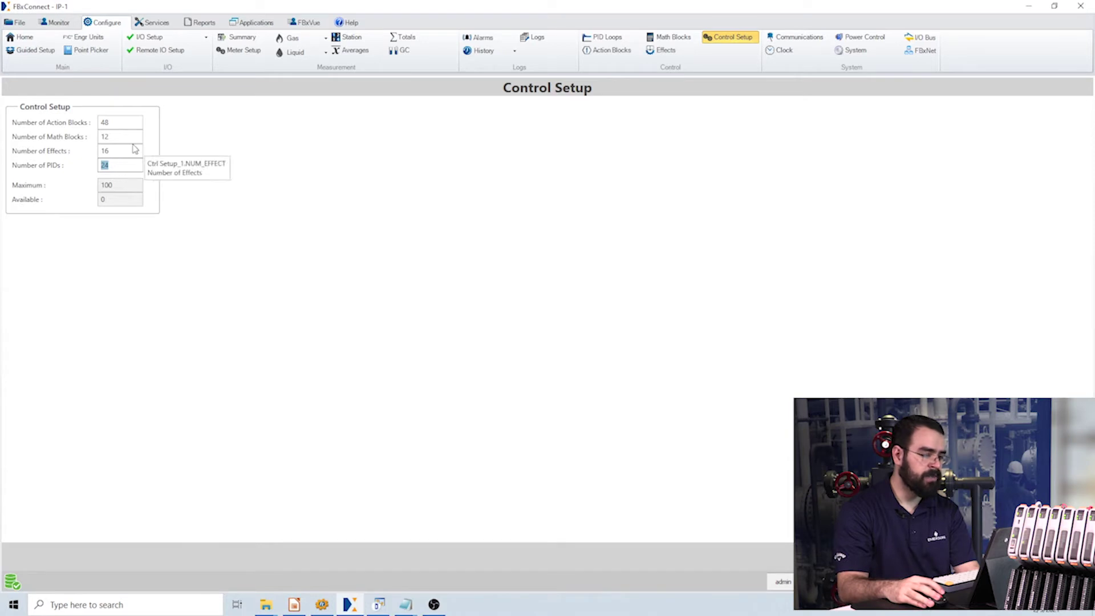
Open the PID Loops configuration and examine the proportional, integral and derivative gains of PID Loop 1, returning to its general settings.
left_click(606, 37)
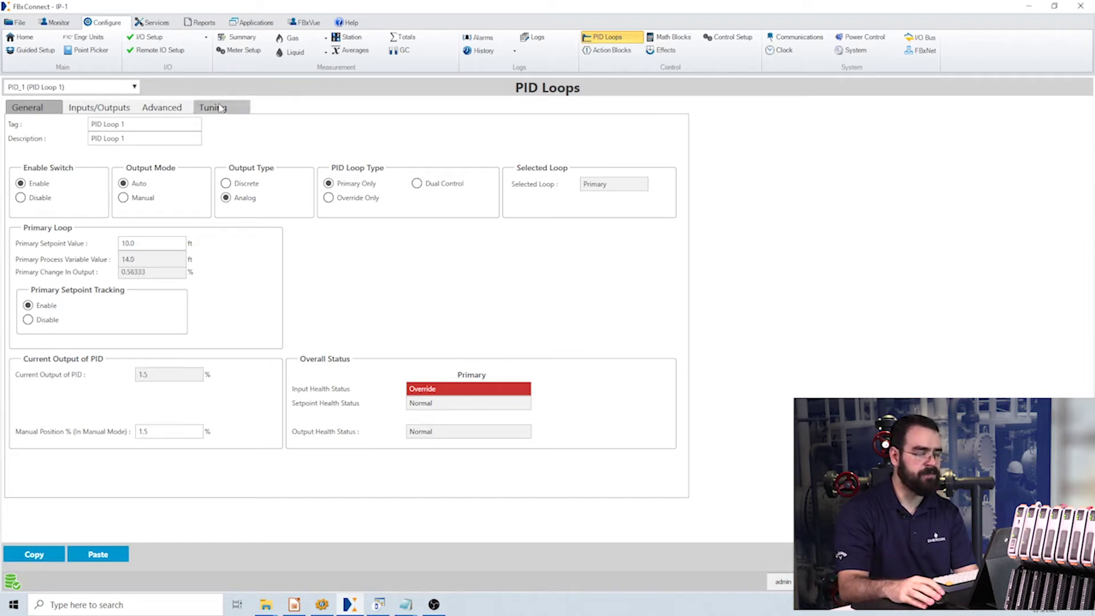
left_click(200, 111)
key("Tab")
key("Tab")
key("Tab")
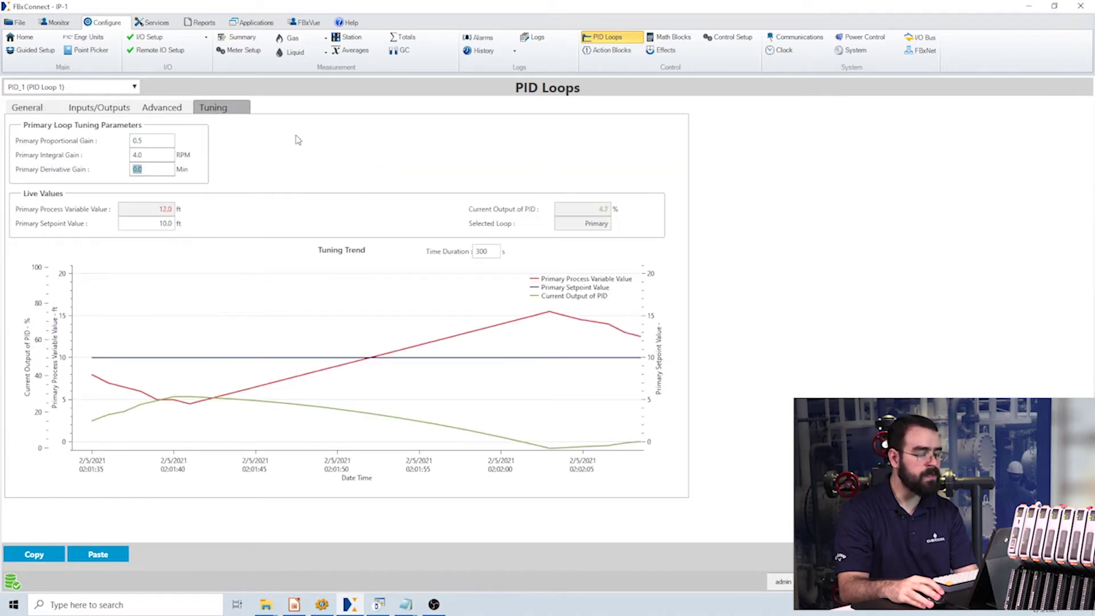
left_click(41, 112)
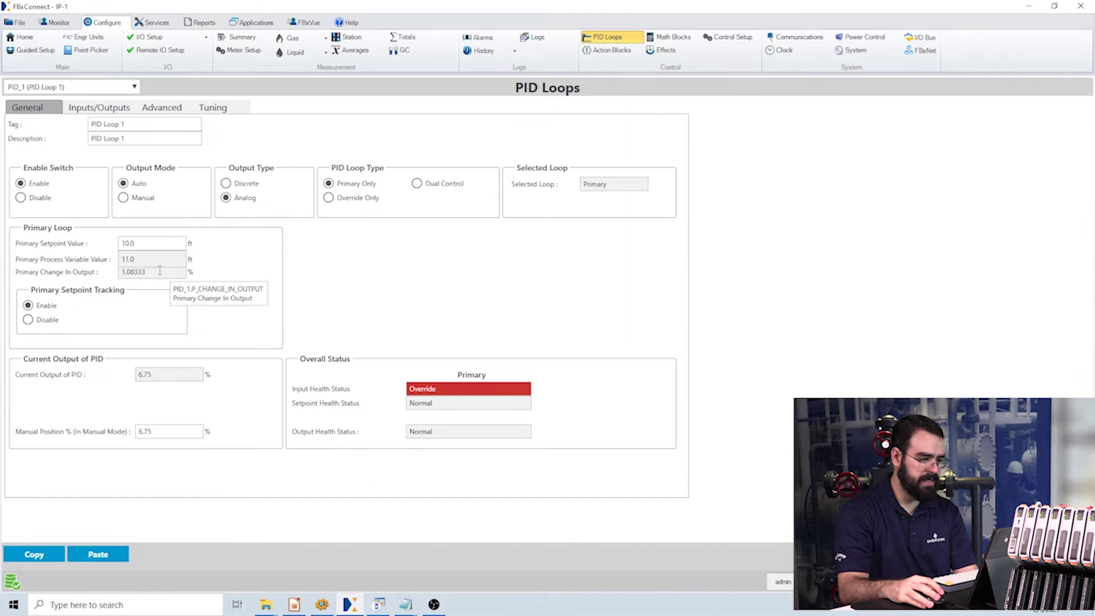
Look through the list of available PID loops, keeping PID Loop 1, and examine its tag and enable switch.
left_click(91, 87)
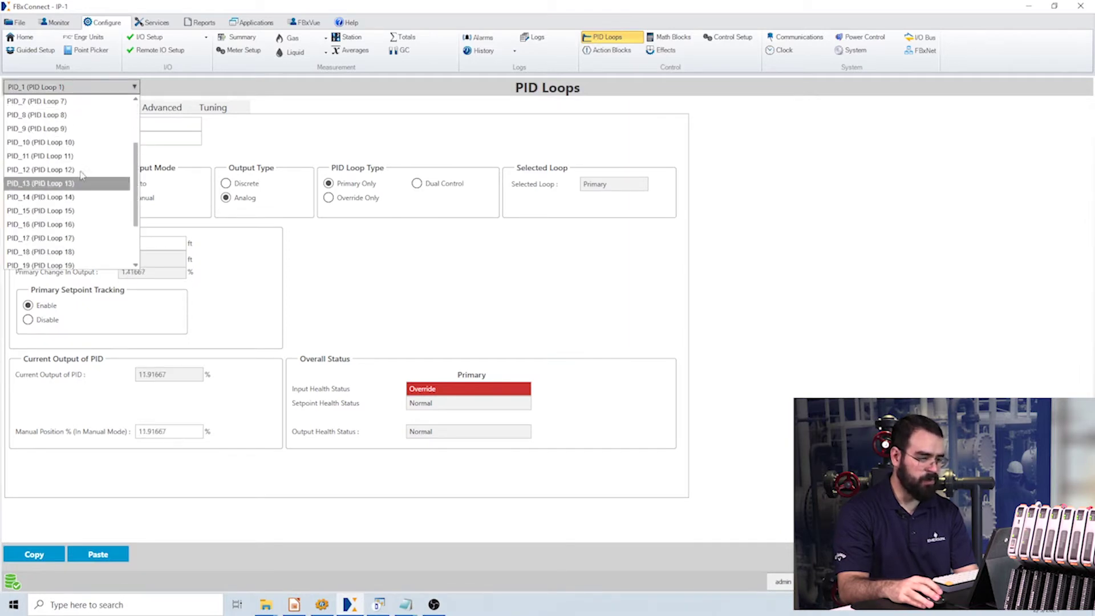
mouse_move(80, 272)
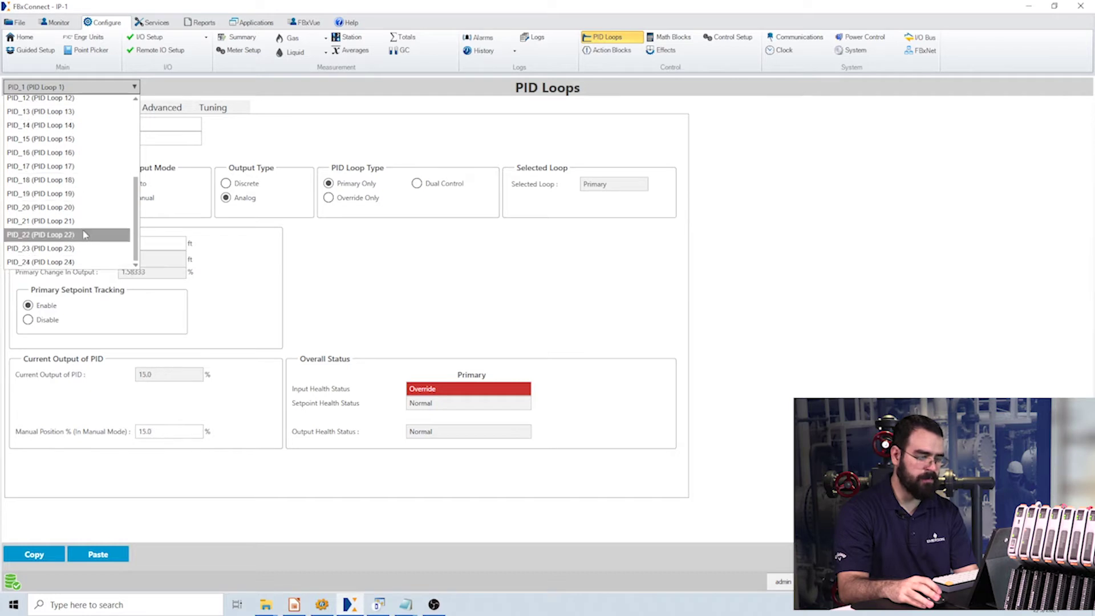
scroll(124, 185, "up", 3)
left_click(278, 155)
key("Tab")
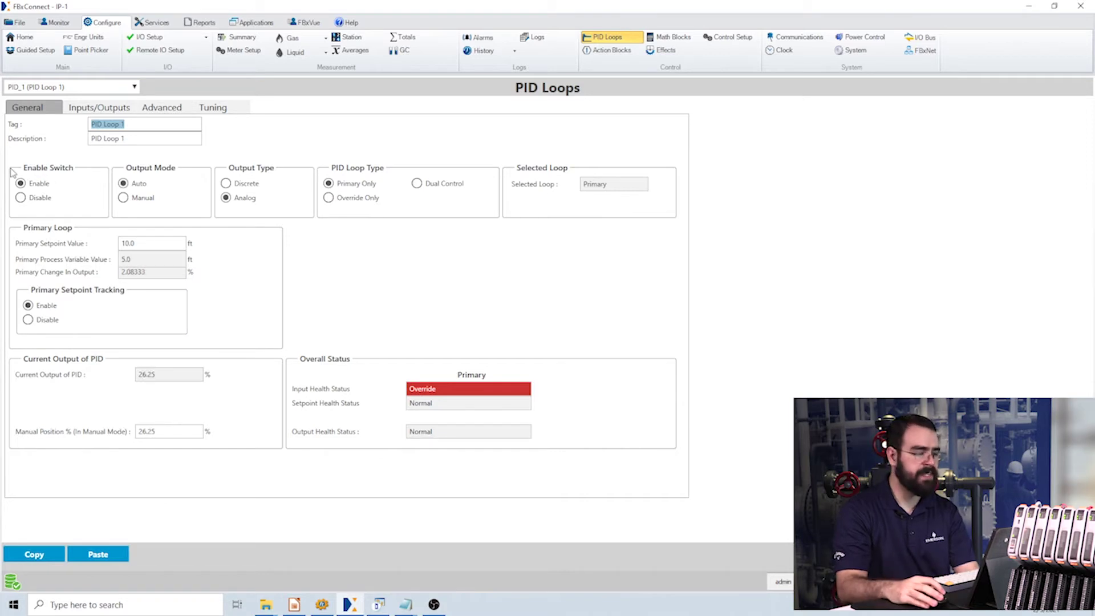
left_click(23, 186)
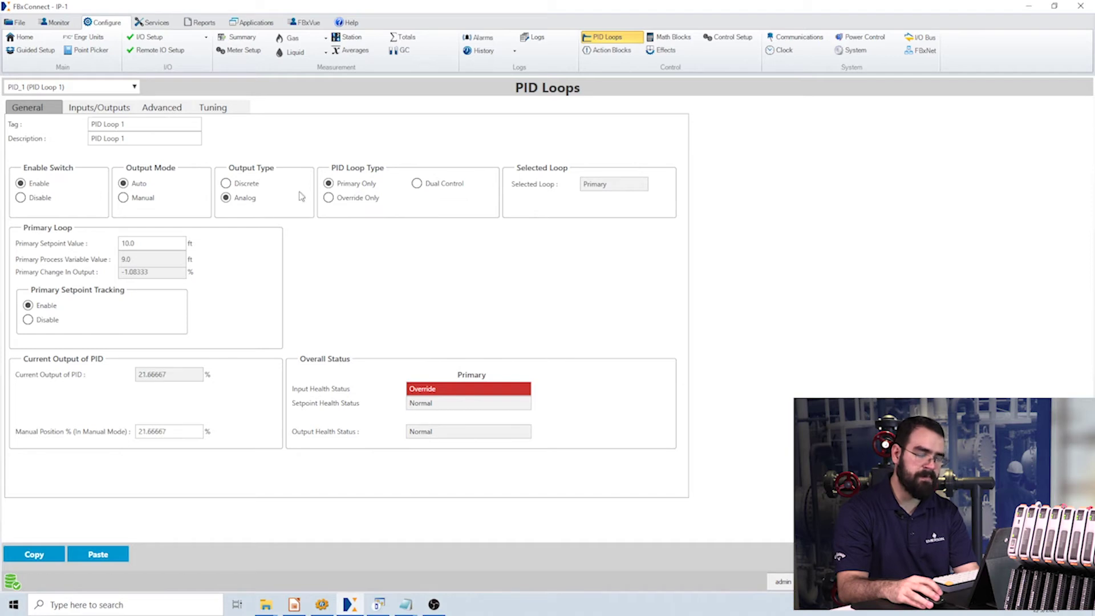
Try the Dual Control and Override Only loop types on PID Loop 1 and return it to Primary Only.
left_click(418, 191)
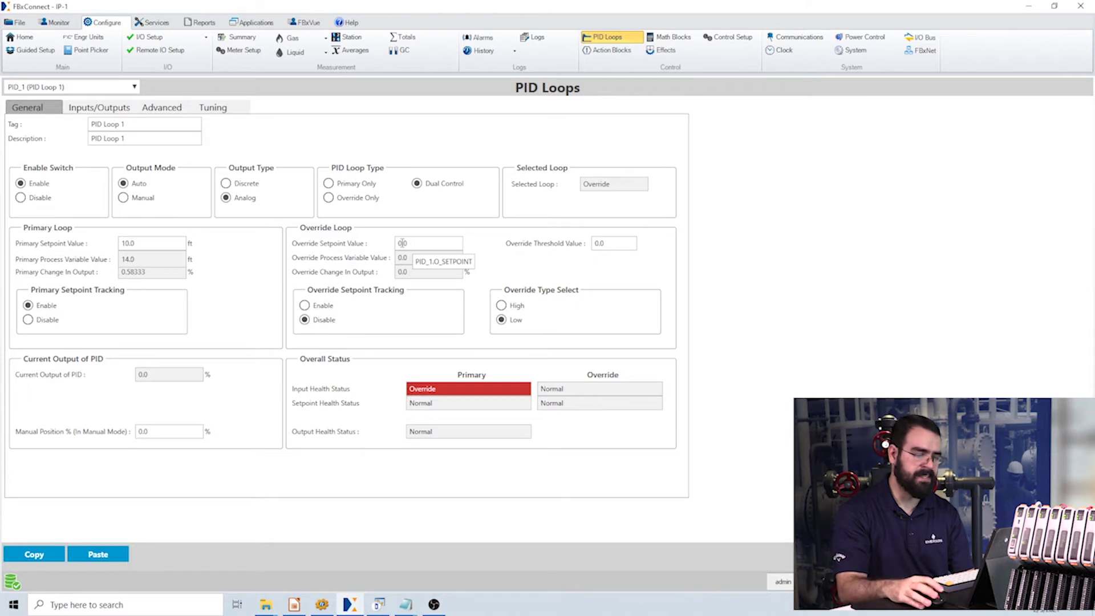
left_click(329, 200)
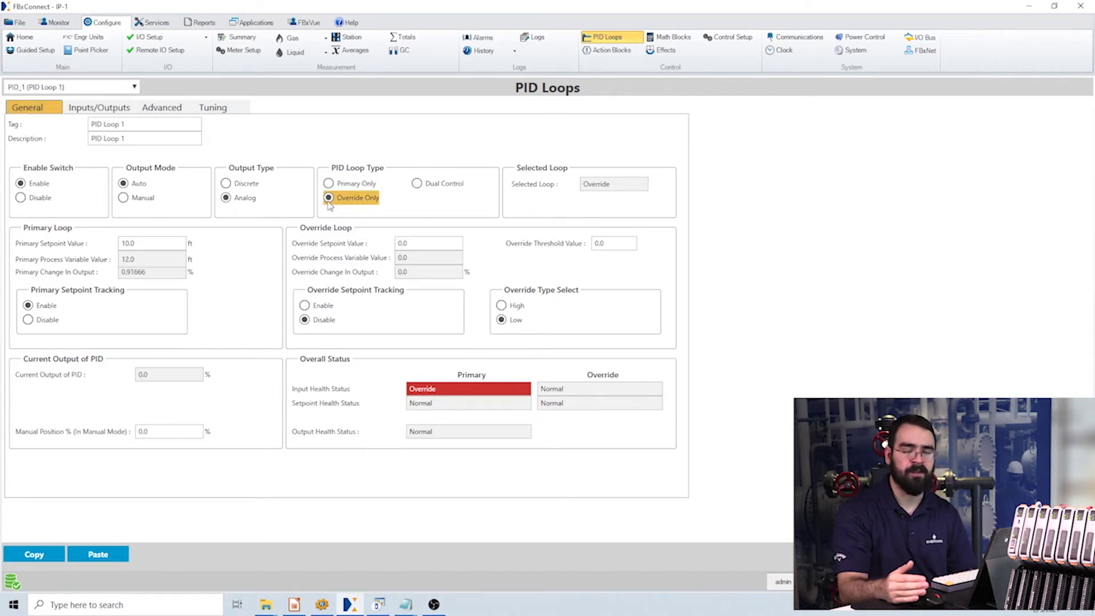
left_click(329, 184)
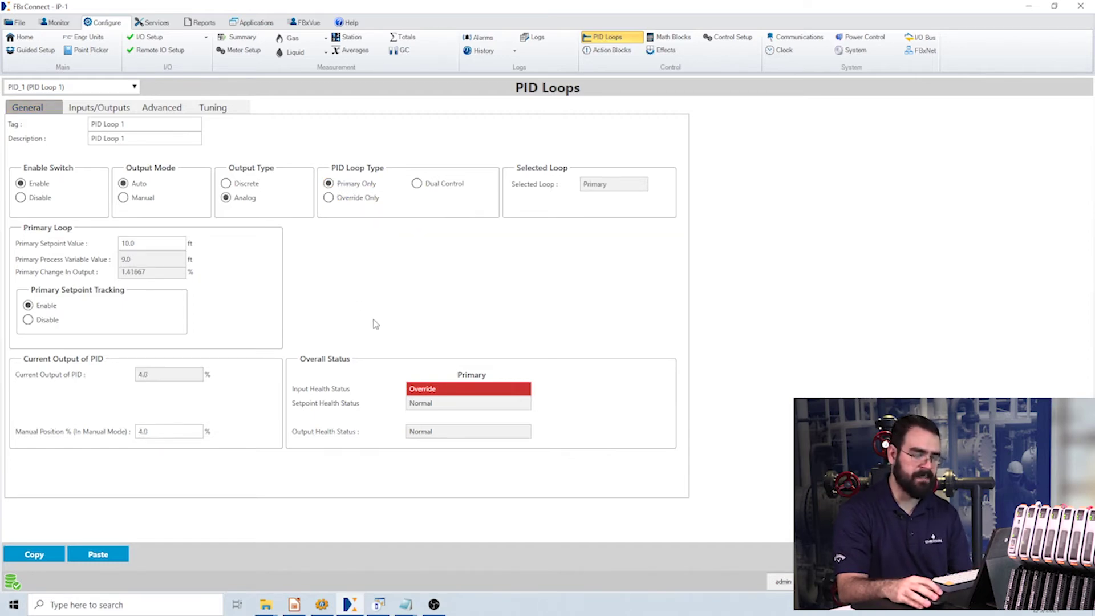
In the point picker for PID Loop 1's primary process variable input, pick the Selected Value of AI_2-1 (Tank 1 Level).
double_click(161, 244)
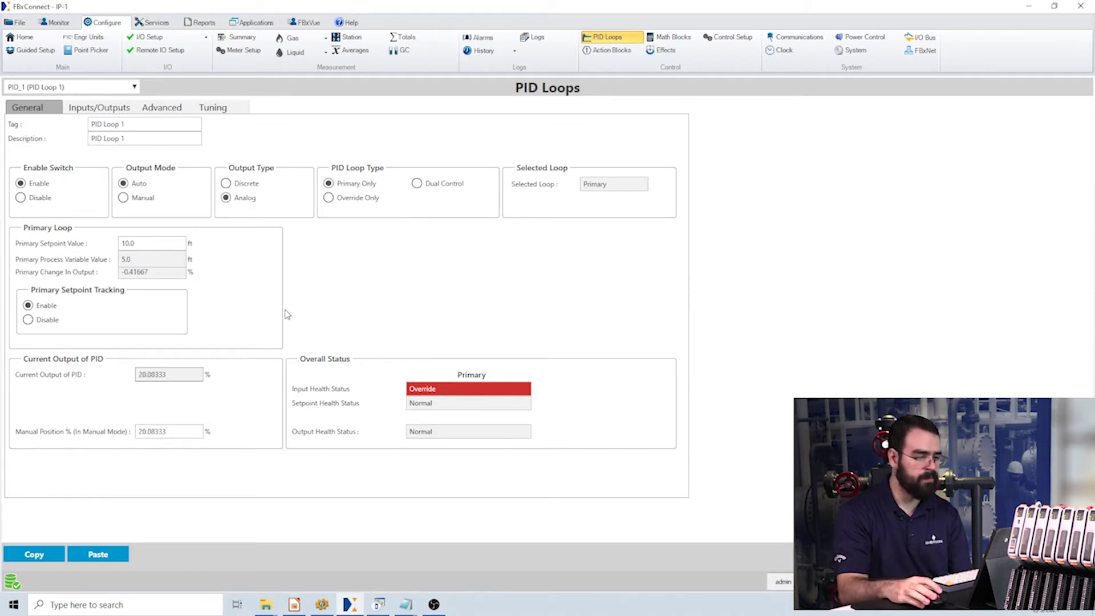
left_click(101, 109)
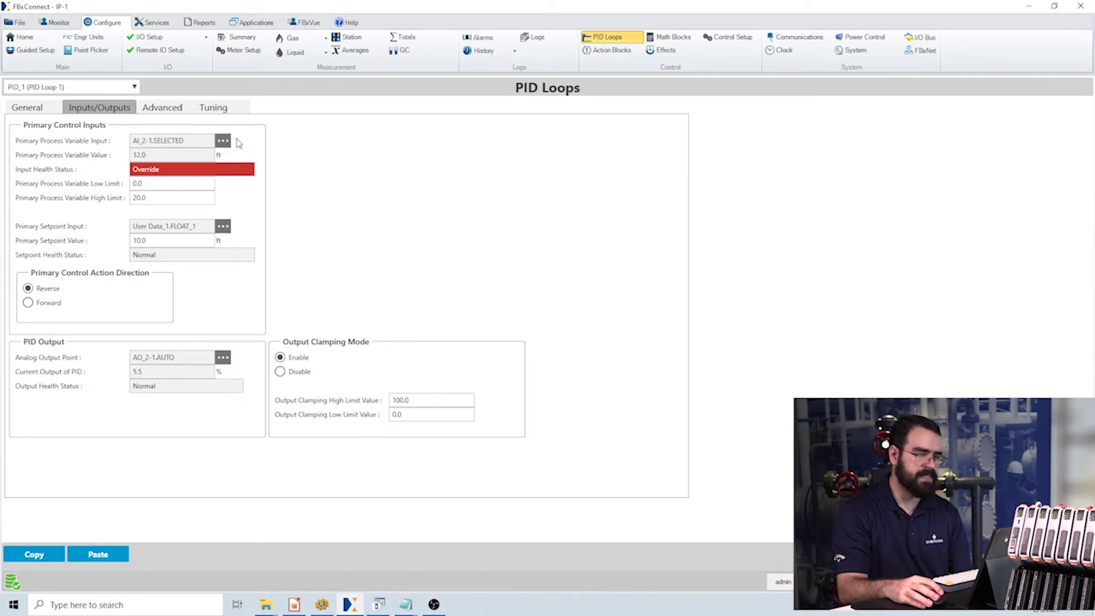
left_click(222, 142)
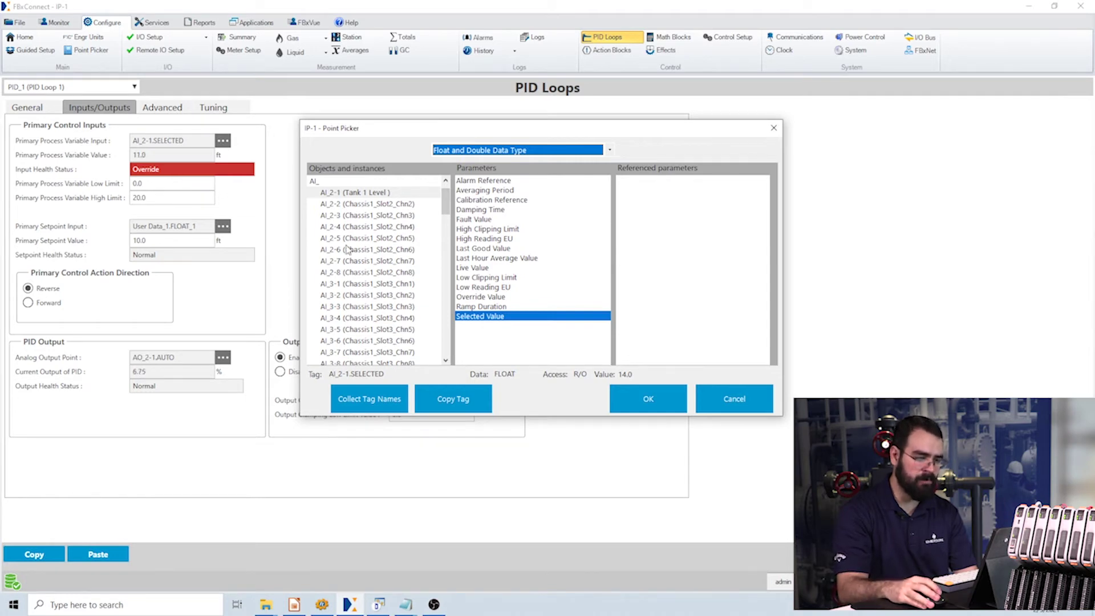
left_click(322, 204)
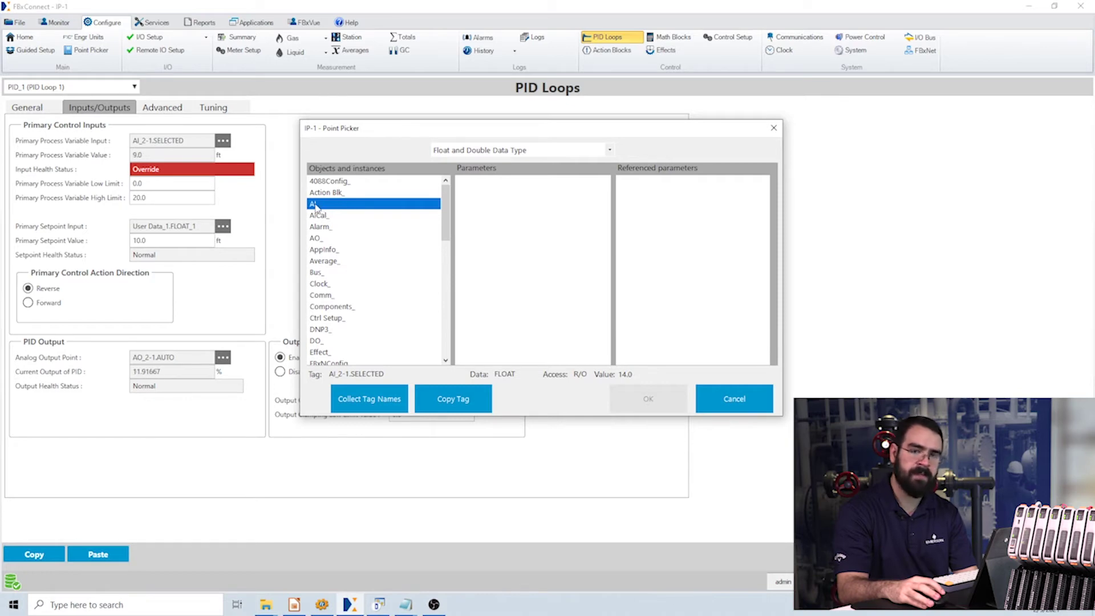
left_click(315, 204)
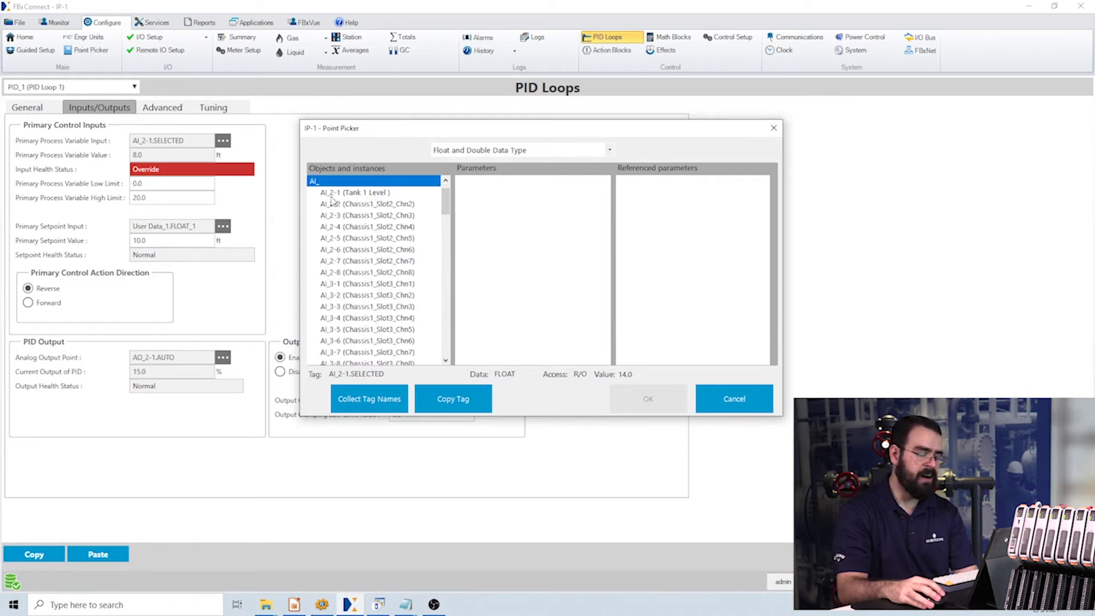
left_click(331, 194)
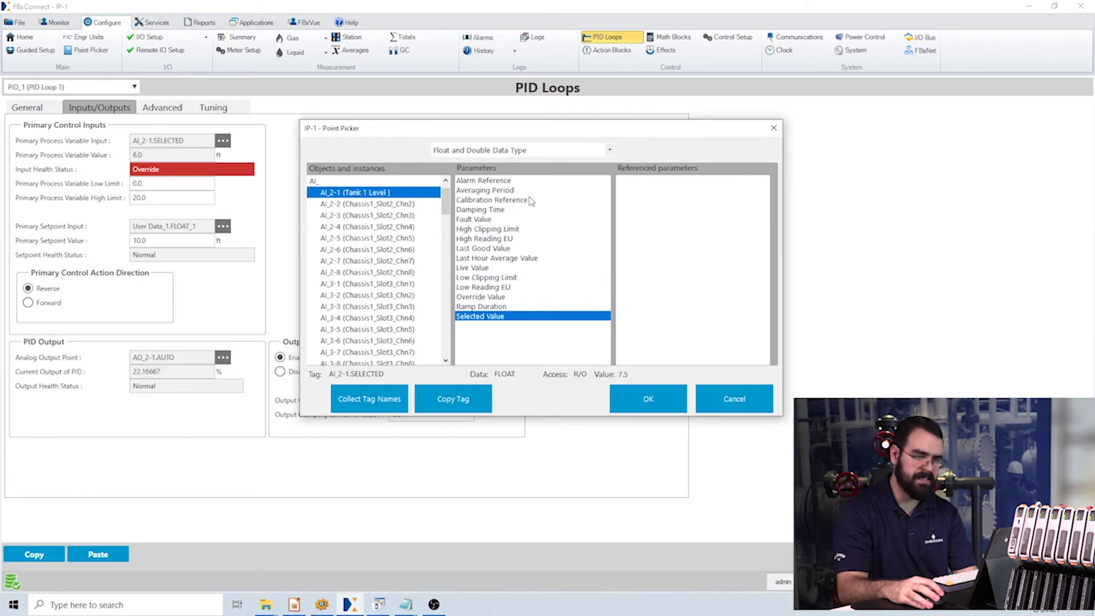
left_click(497, 297)
left_click(494, 315)
Examine the tag, current value and data type of the point selected in the point picker.
left_click_drag(379, 373, 329, 374)
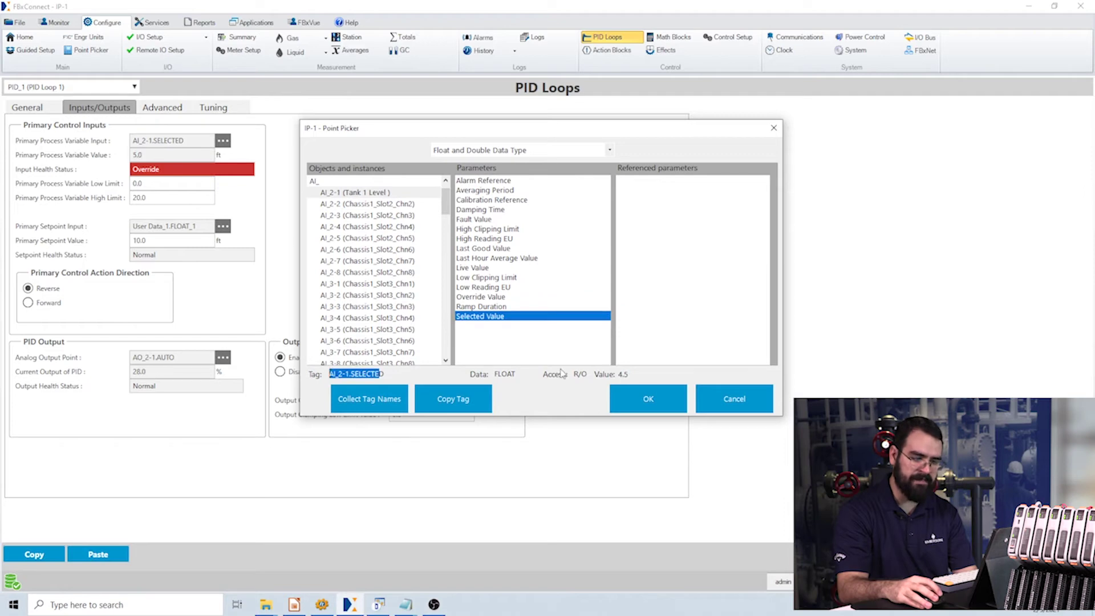
left_click_drag(622, 374, 628, 374)
double_click(500, 374)
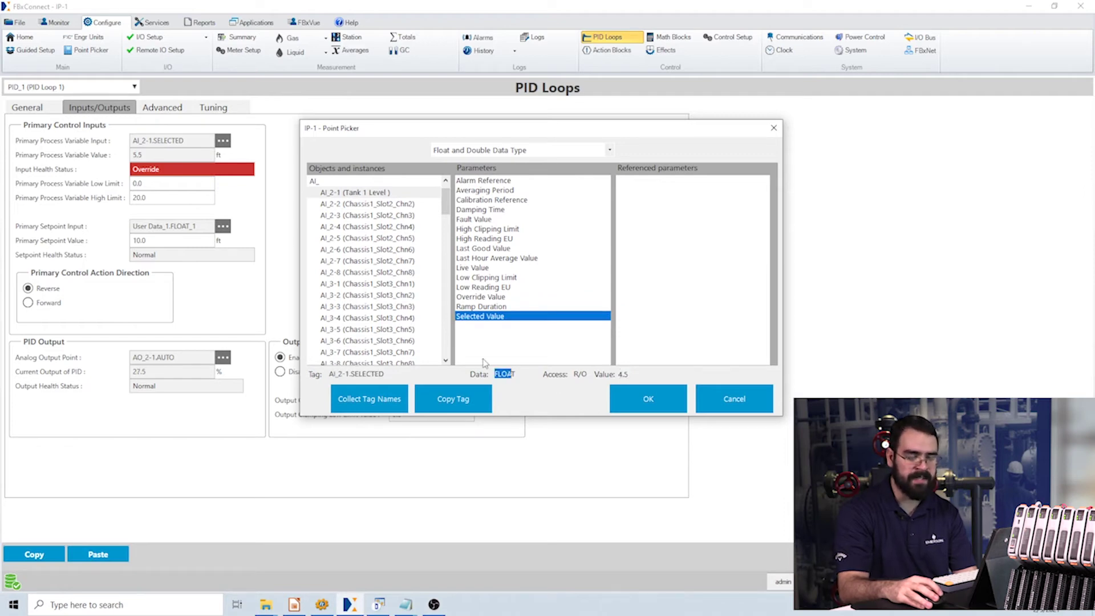
Confirm the Selected Value of AI_2-1 as PID Loop 1's primary process variable input and examine its setpoint input and analog output point.
left_click(485, 319)
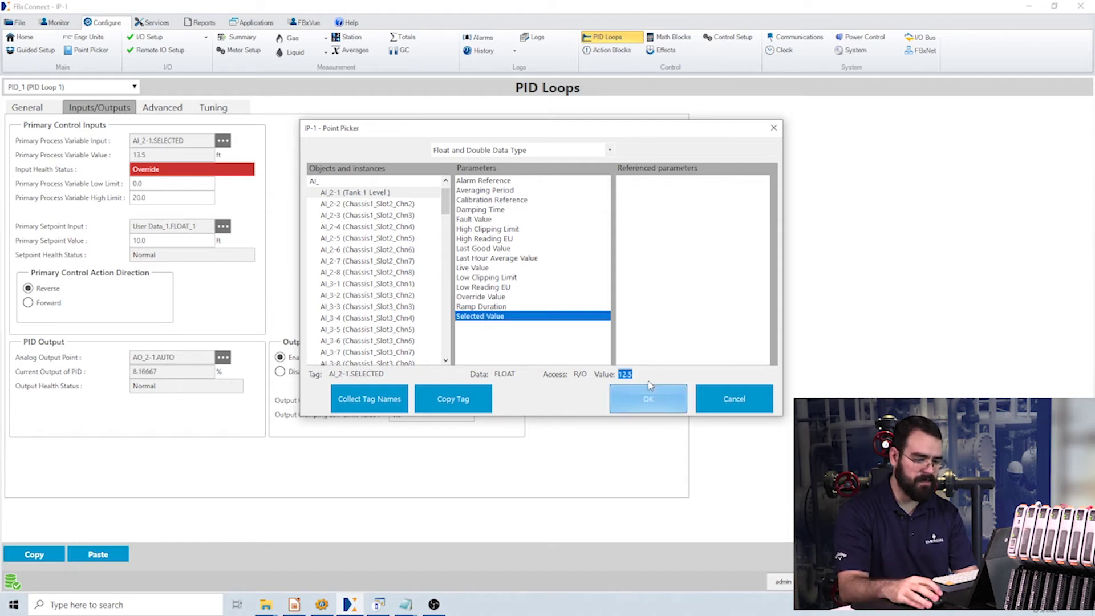
left_click(647, 396)
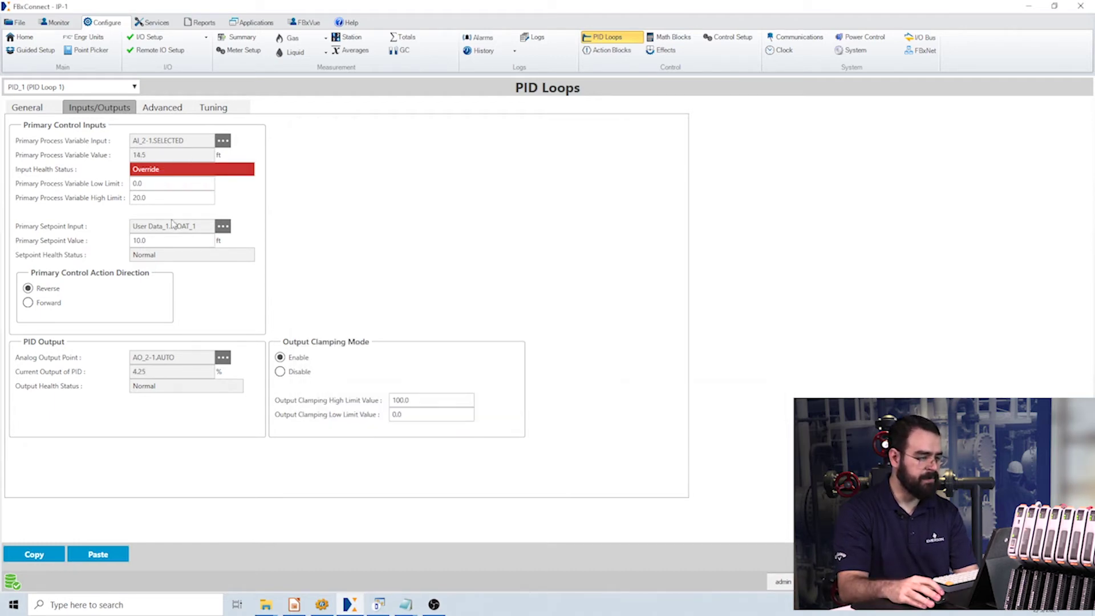
left_click_drag(197, 226, 133, 227)
left_click_drag(177, 357, 130, 358)
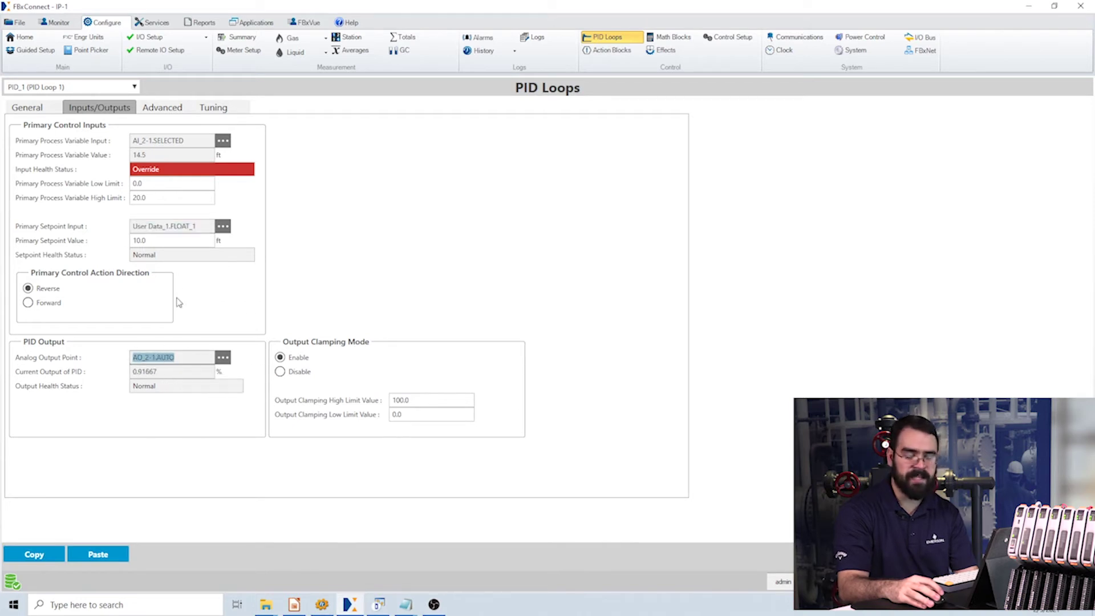
left_click(347, 250)
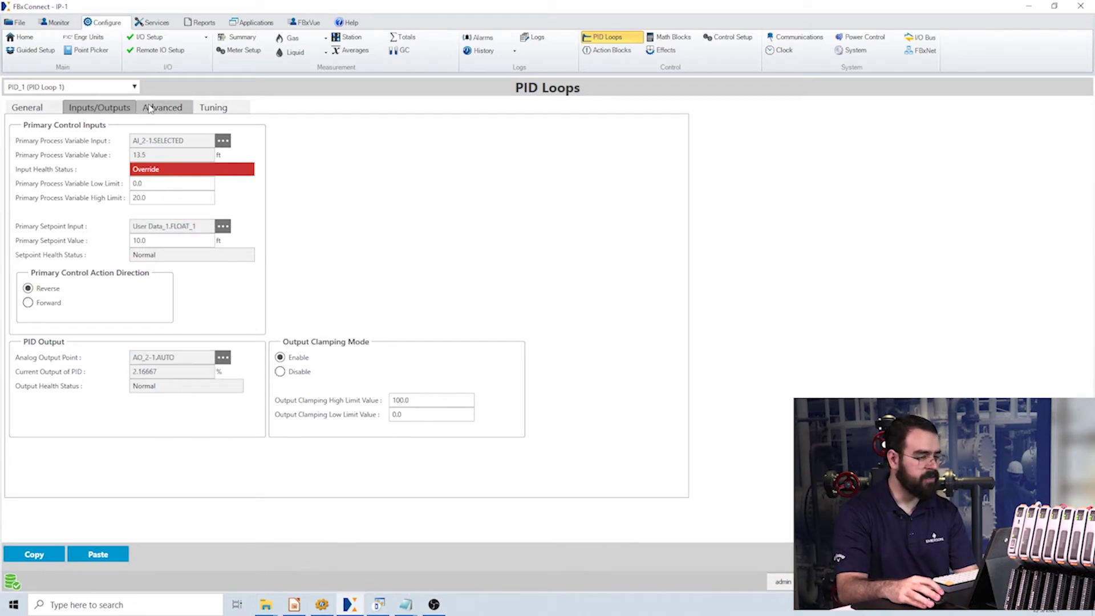
Examine PID Loop 1's advanced settings and its primary proportional, integral and derivative gains with the tuning trend.
left_click(170, 111)
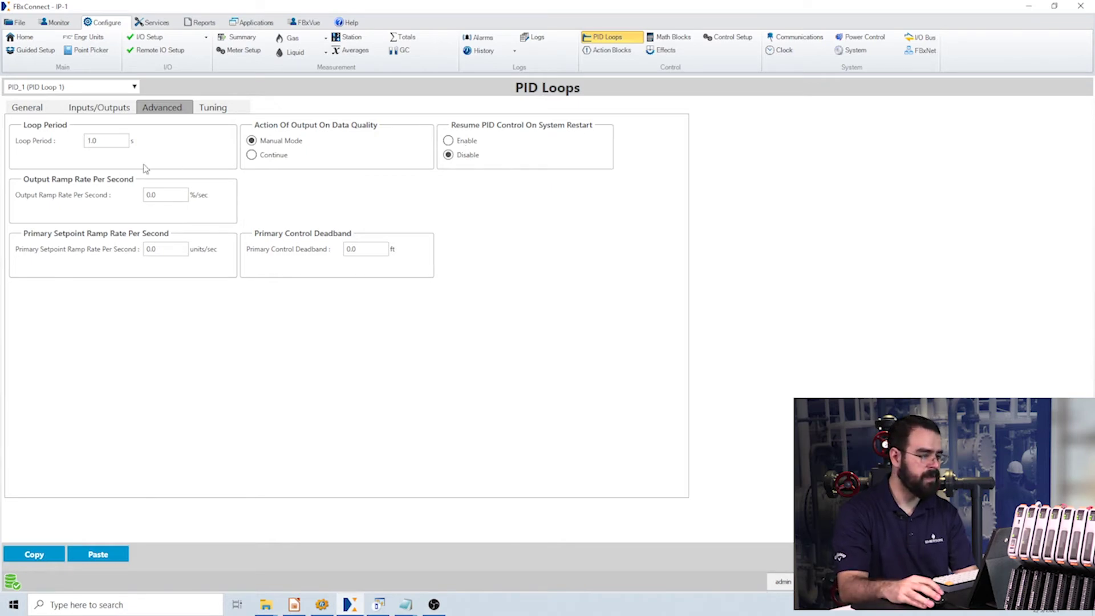
left_click(222, 110)
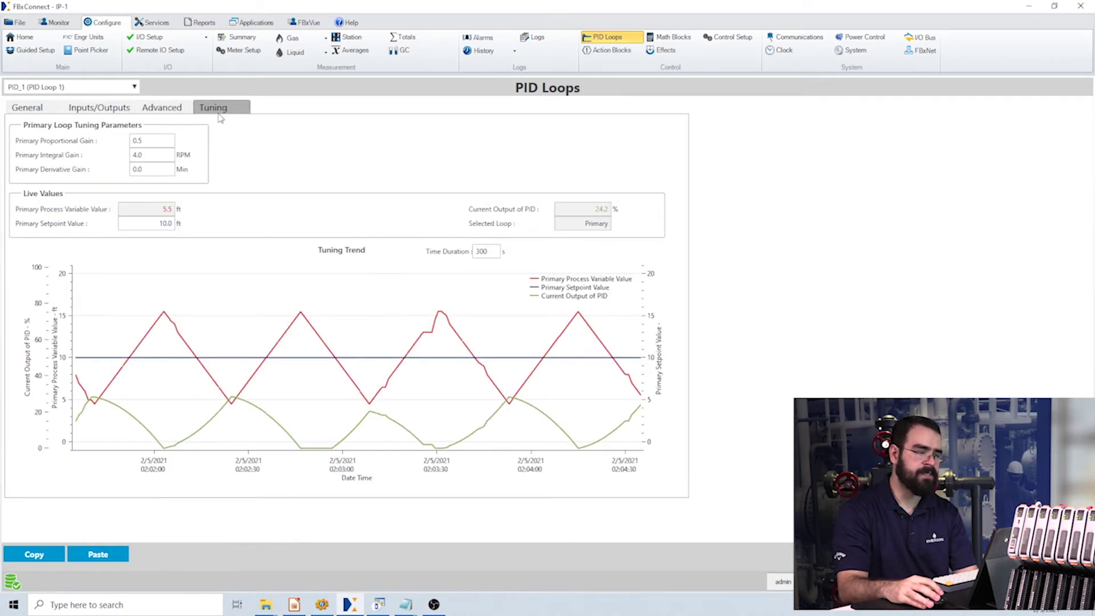
double_click(148, 169)
double_click(147, 154)
double_click(152, 140)
left_click(153, 140)
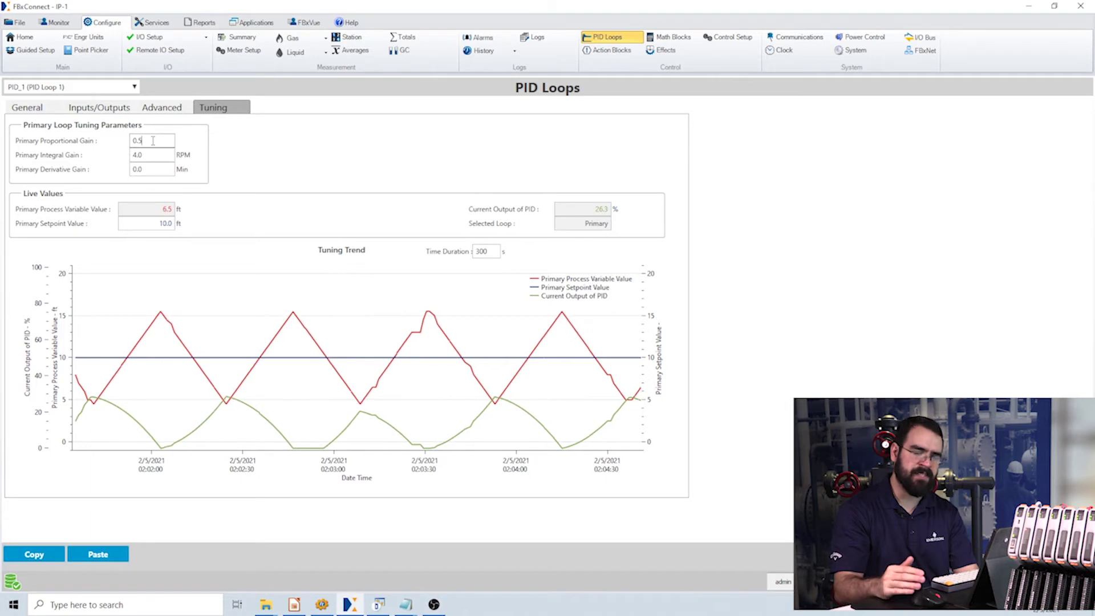
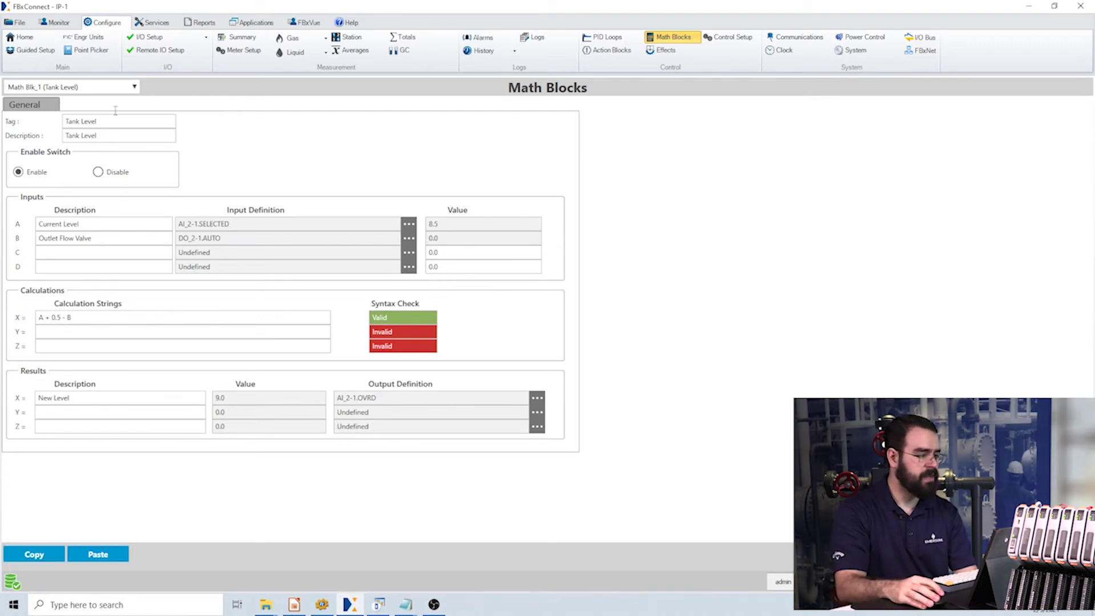
Look through the list of available math blocks, keeping Math Blk_1 (Tank Level), and examine its tag and description.
left_click(102, 89)
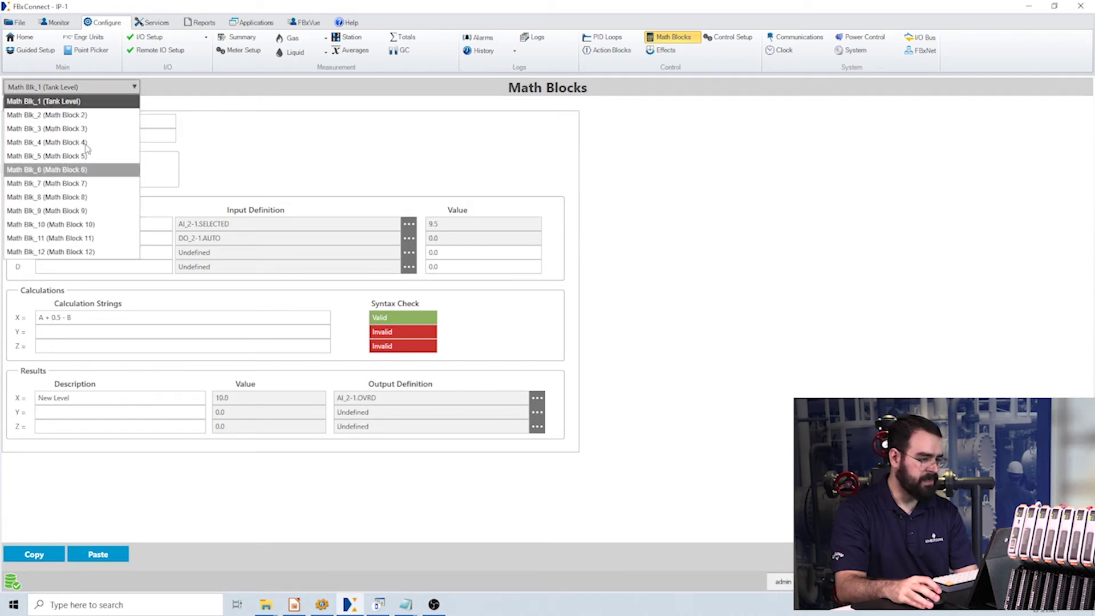
left_click(178, 154)
left_click(114, 121)
left_click(117, 134)
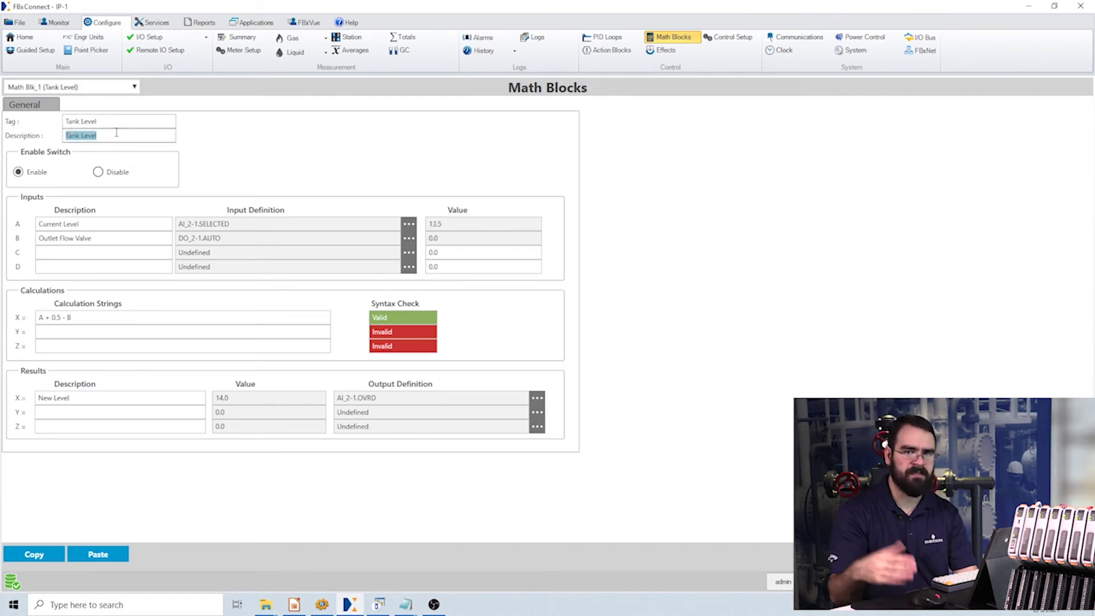
Examine the descriptions and input definitions of inputs A and B in the Tank Level math block.
left_click(146, 224)
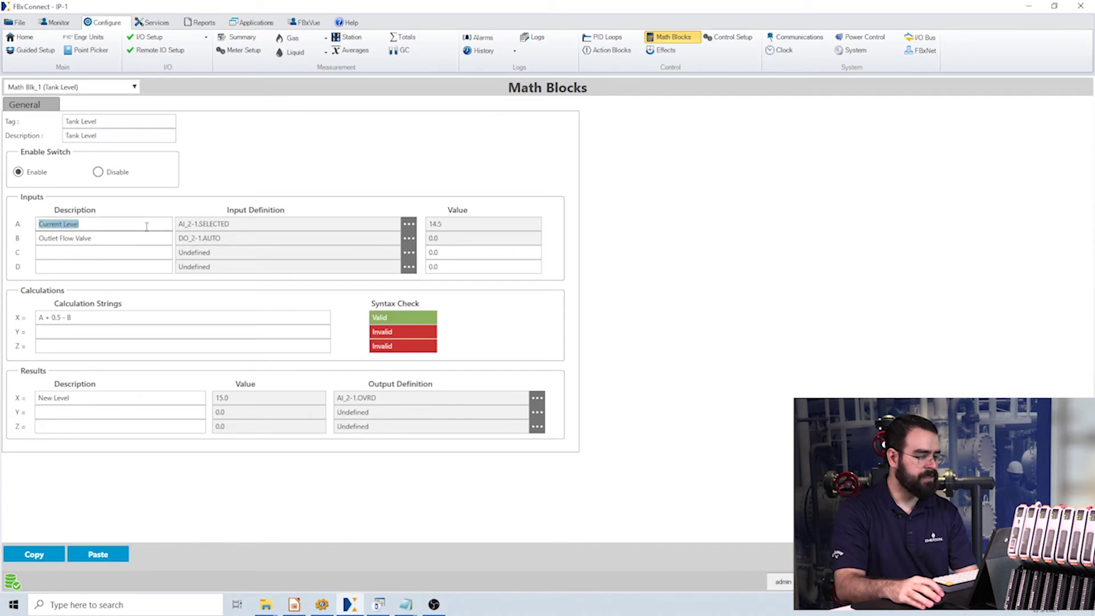
left_click(219, 226)
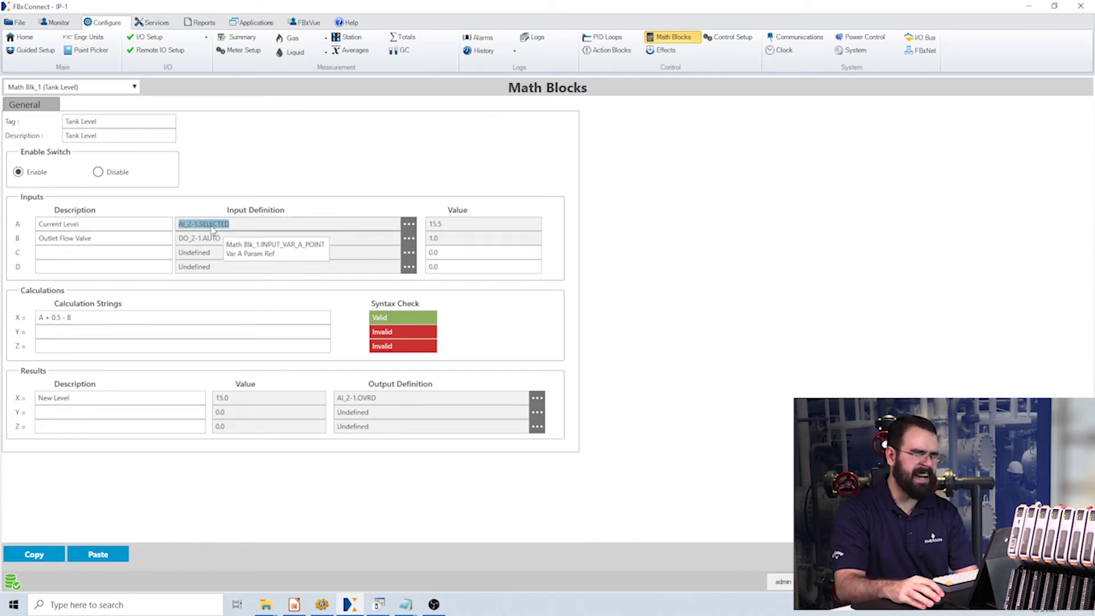
key("shift+Tab")
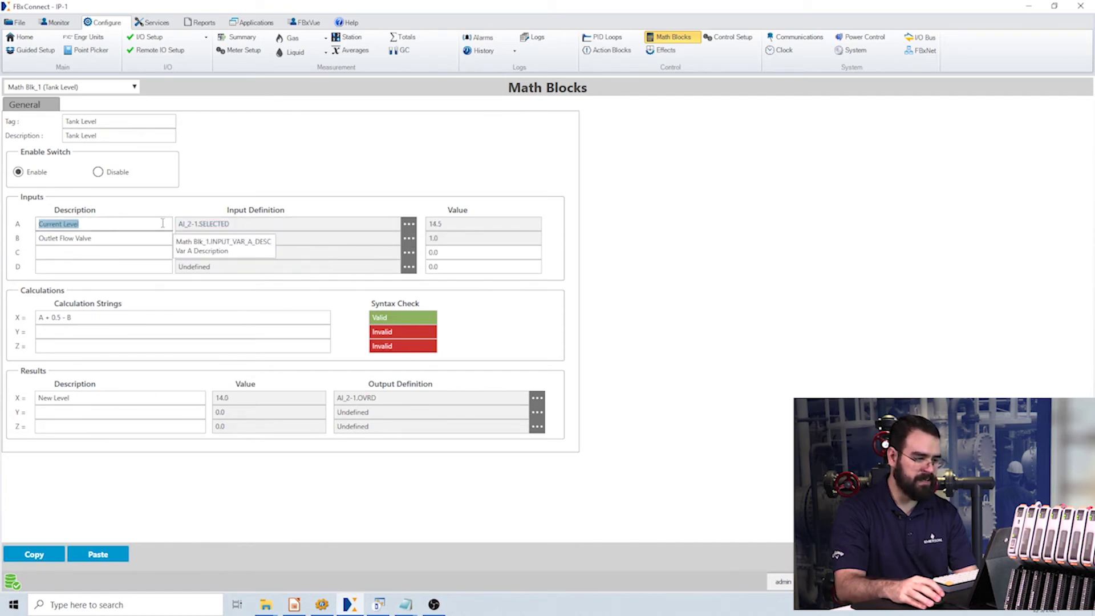
key("Tab")
key("Tab")
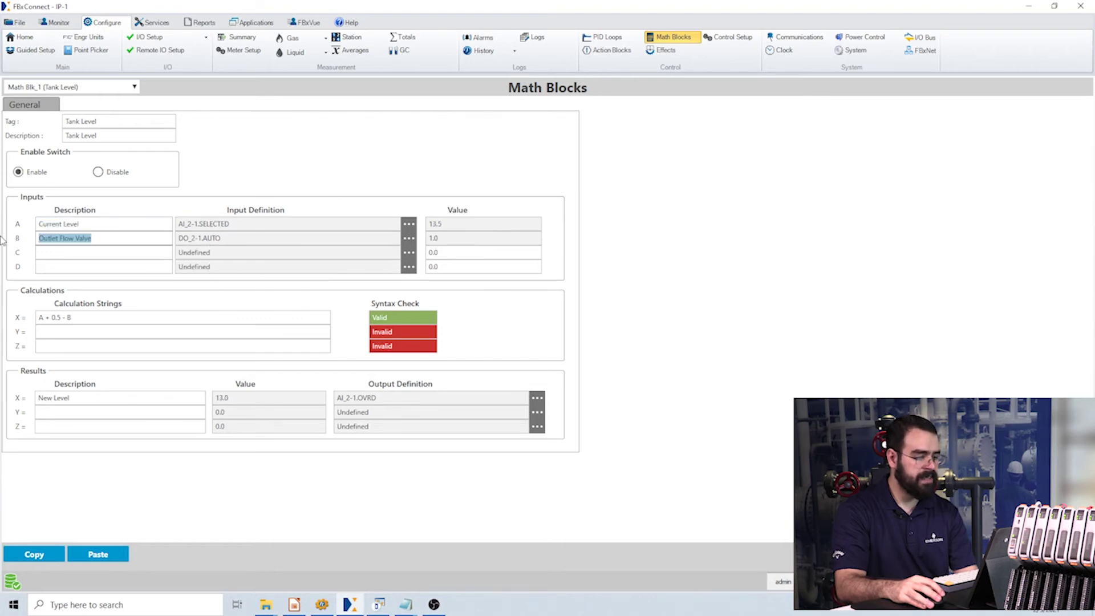
key("Tab")
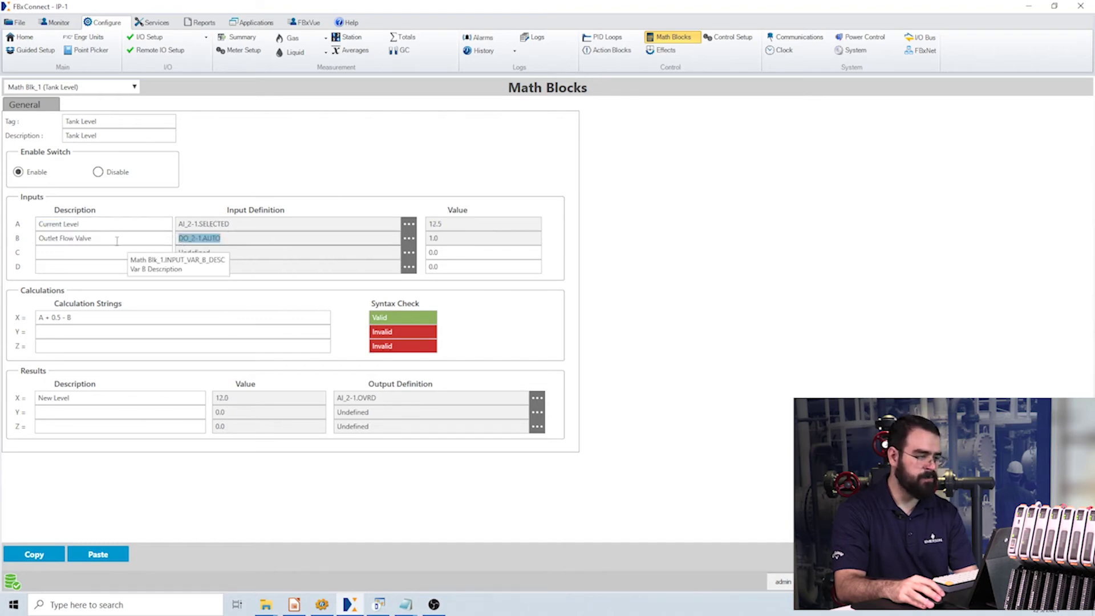
key("shift+Tab")
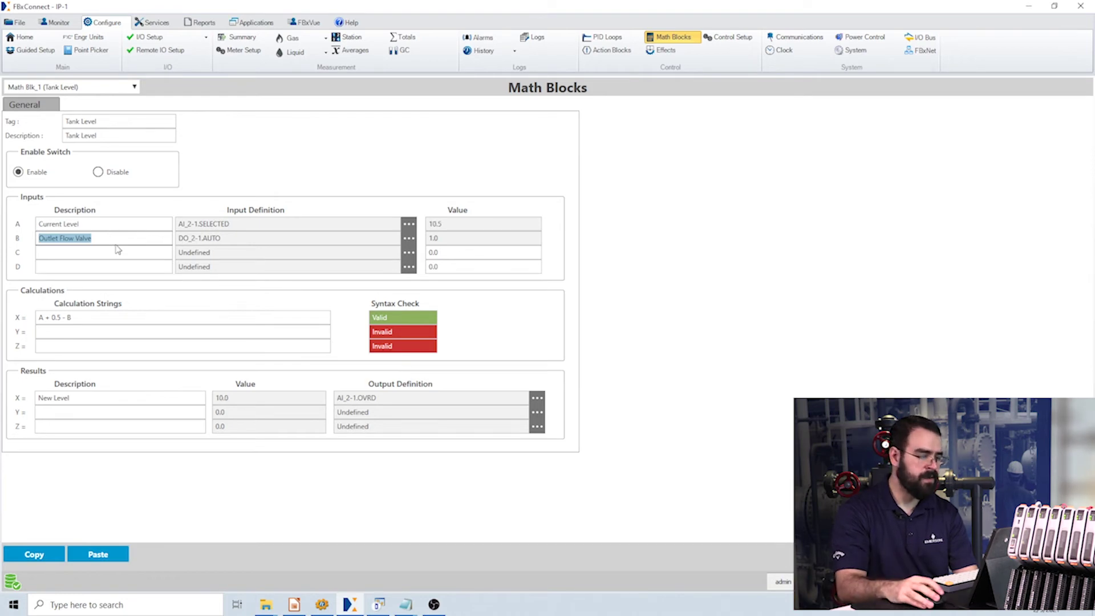
Examine the terms of calculation string X in the Tank Level math block and how they relate to the outlet flow valve input.
left_click(102, 323)
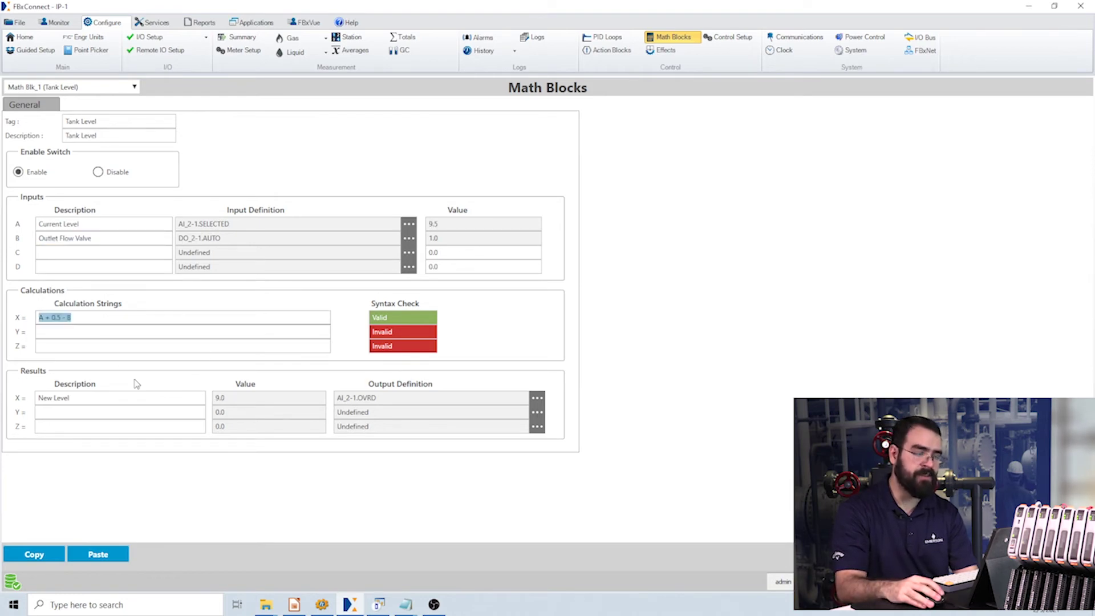
left_click(77, 321)
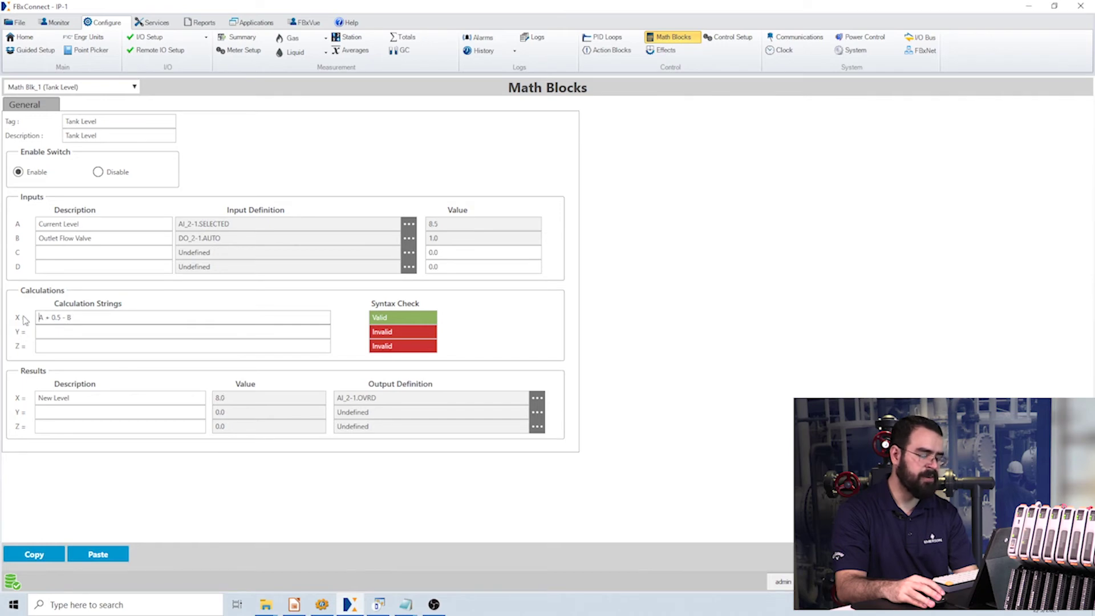
left_click_drag(52, 318, 61, 318)
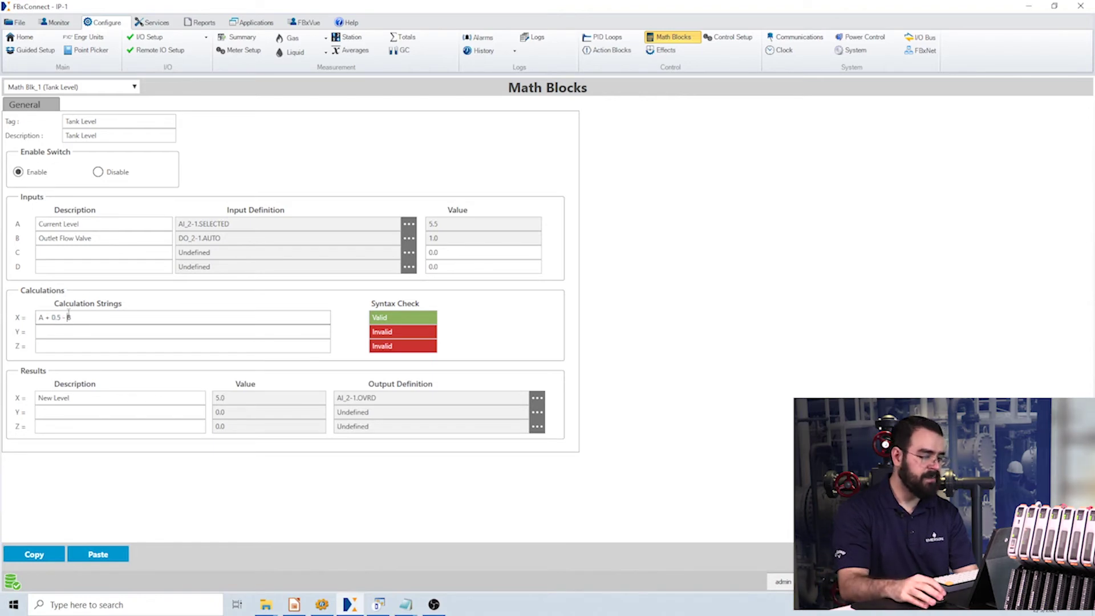
left_click_drag(94, 237, 30, 235)
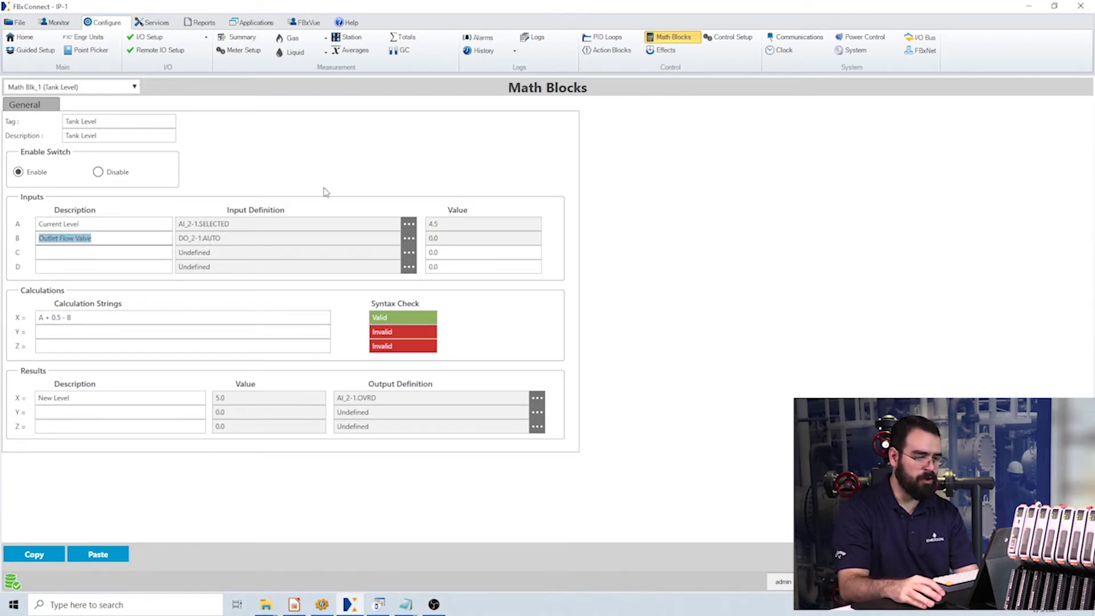
left_click(53, 315)
left_click_drag(62, 317, 72, 317)
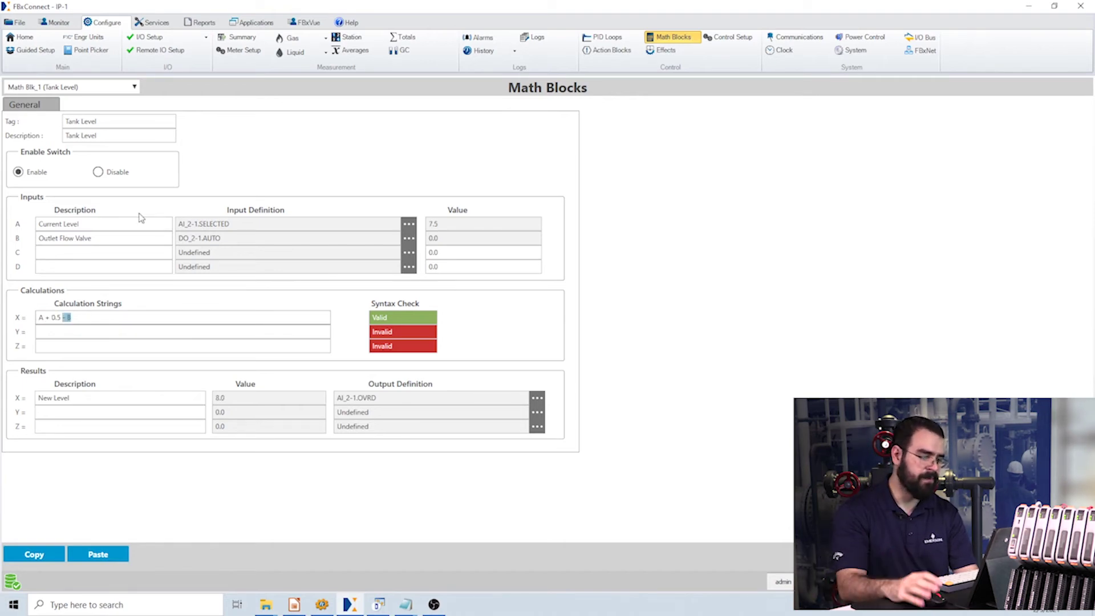
Compare input A's value with result X in the Tank Level math block and examine the result's output definition and description.
left_click(491, 222)
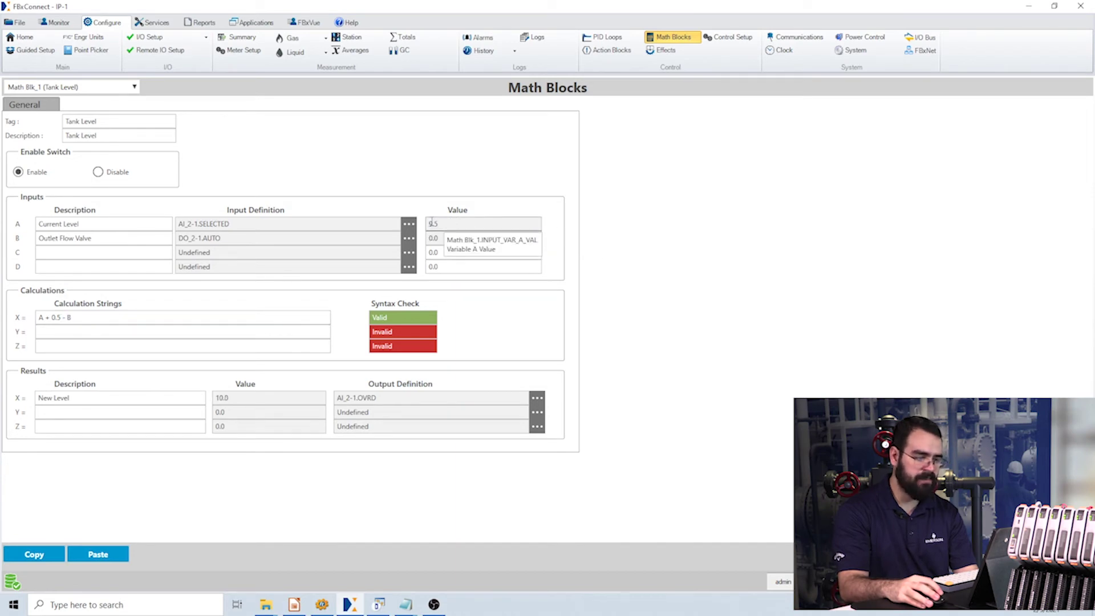
left_click(217, 400)
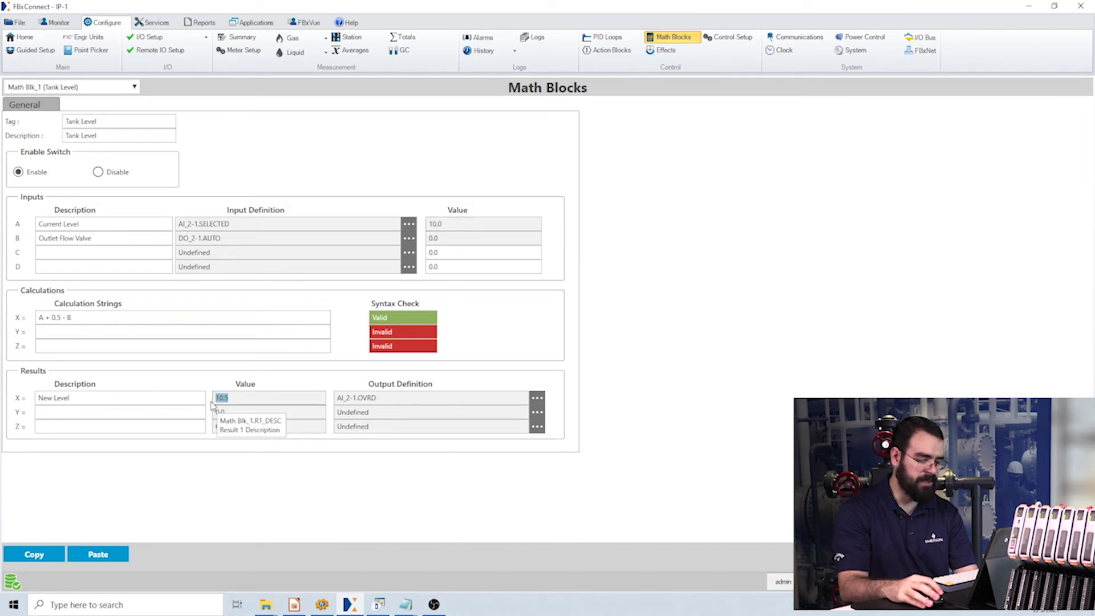
left_click(379, 396)
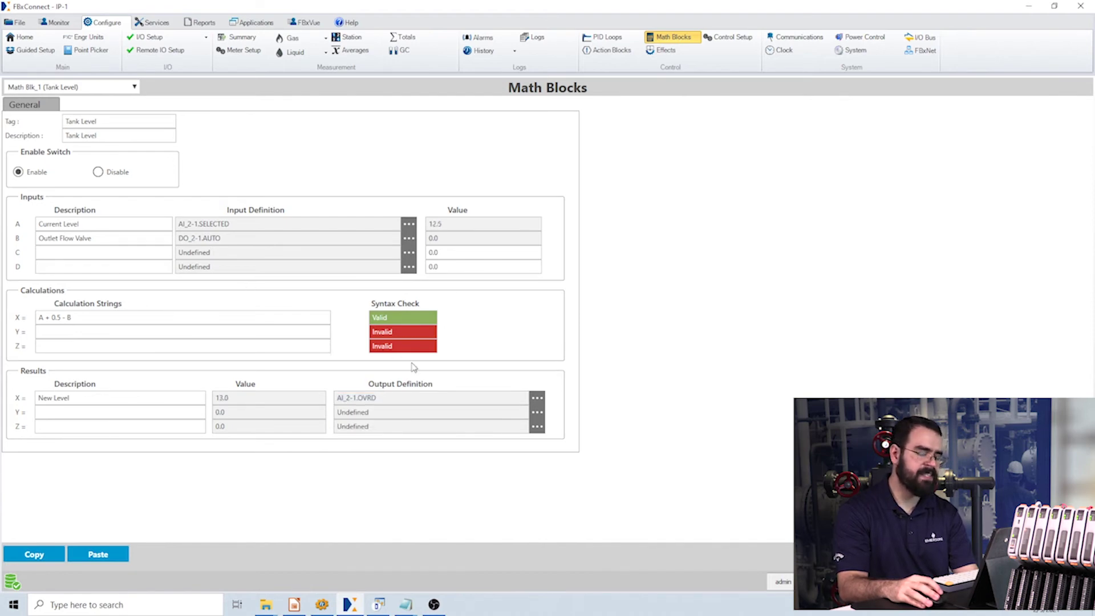
left_click(93, 318)
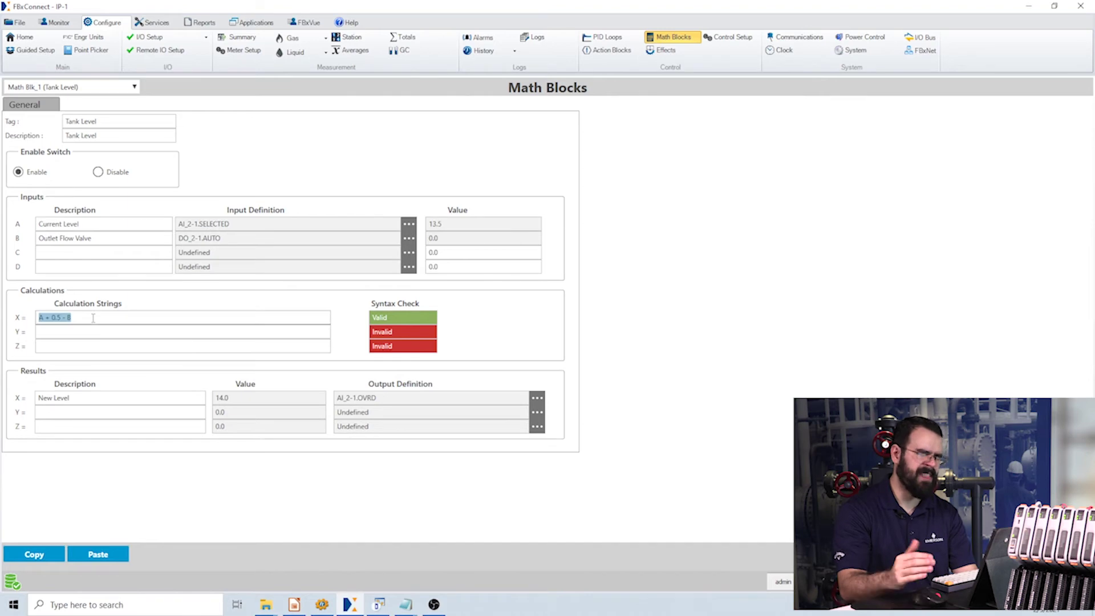
left_click(202, 402)
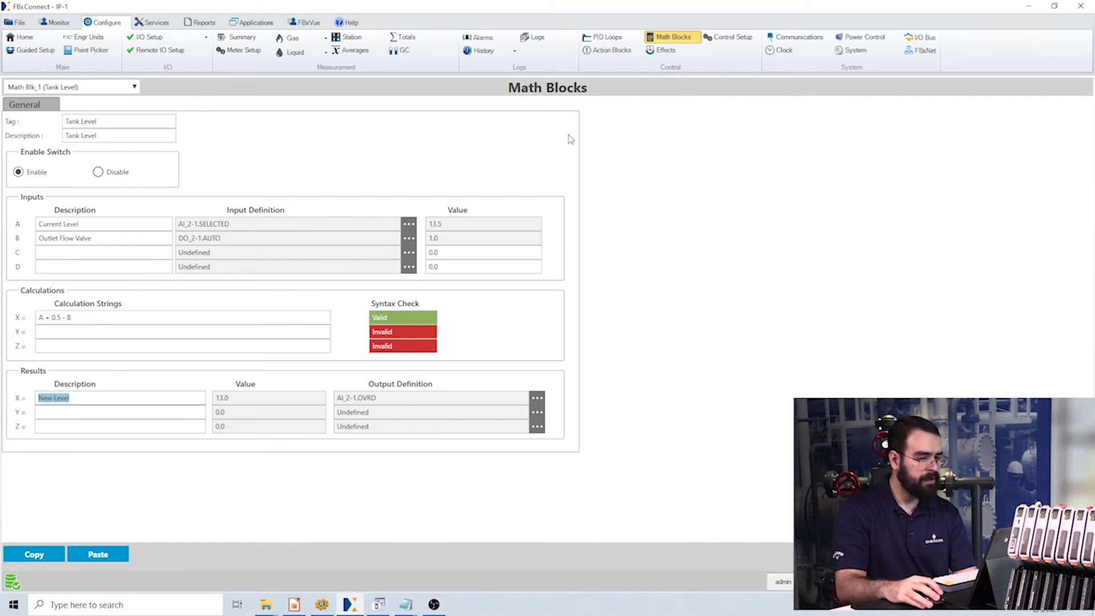
Open the action blocks configuration and choose Action Blk_1 (Tank LAHH).
left_click(621, 55)
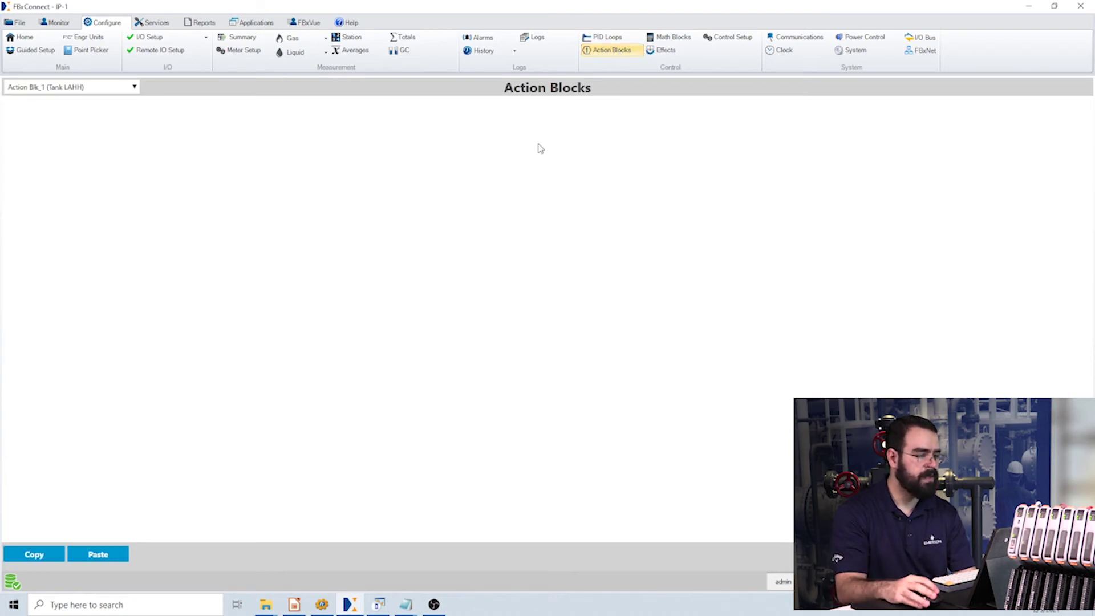
left_click(104, 88)
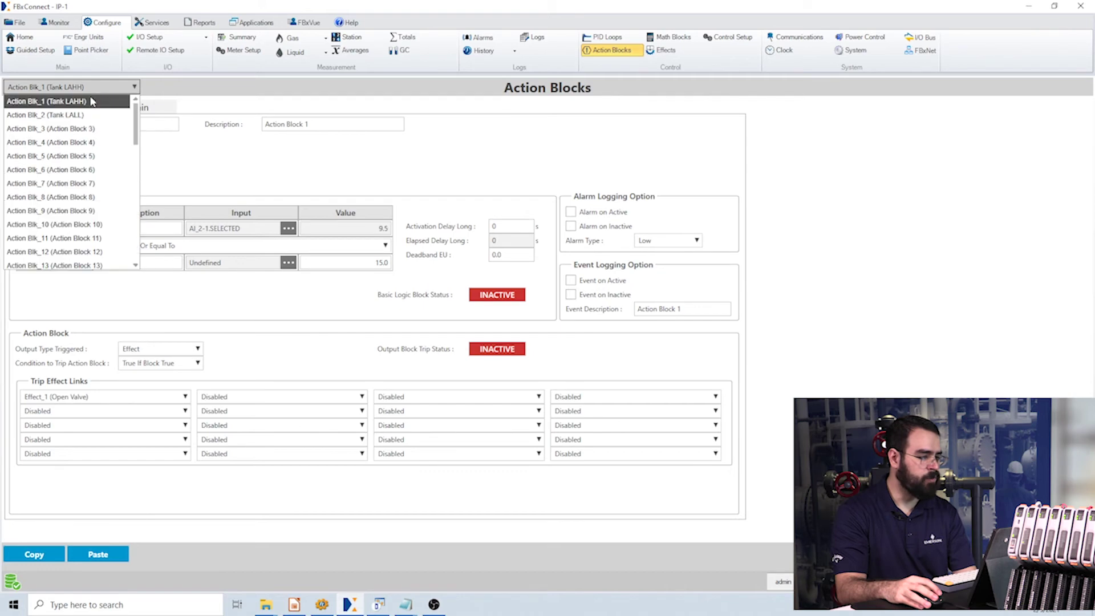
left_click(86, 103)
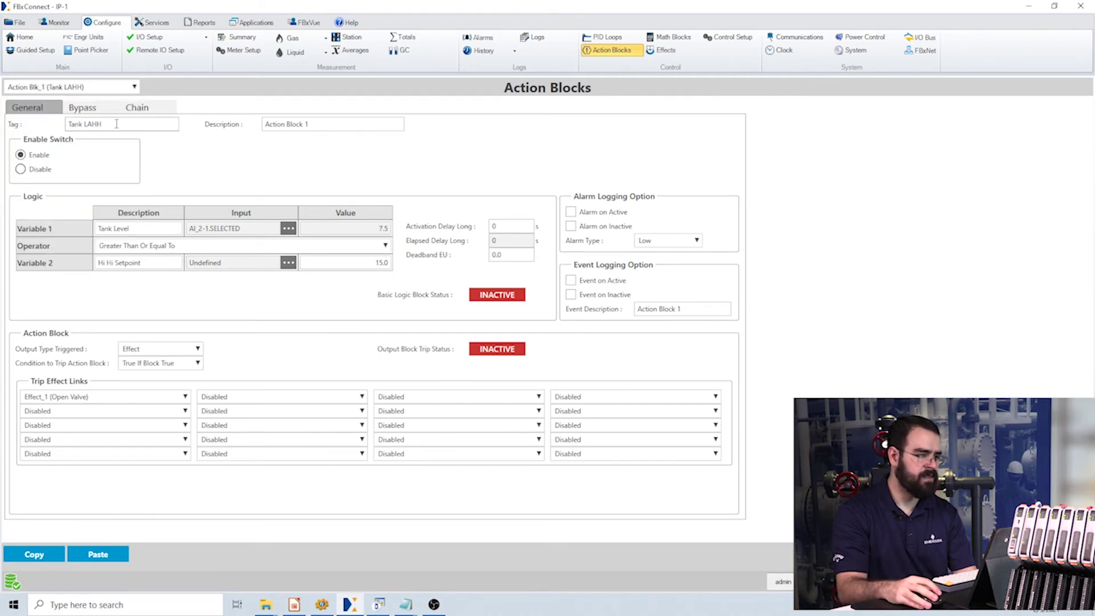
Examine the Tank LAHH action block's logic, covering the tank level variable, the comparison operator and the Hi Hi setpoint.
left_click(140, 231)
left_click(365, 228)
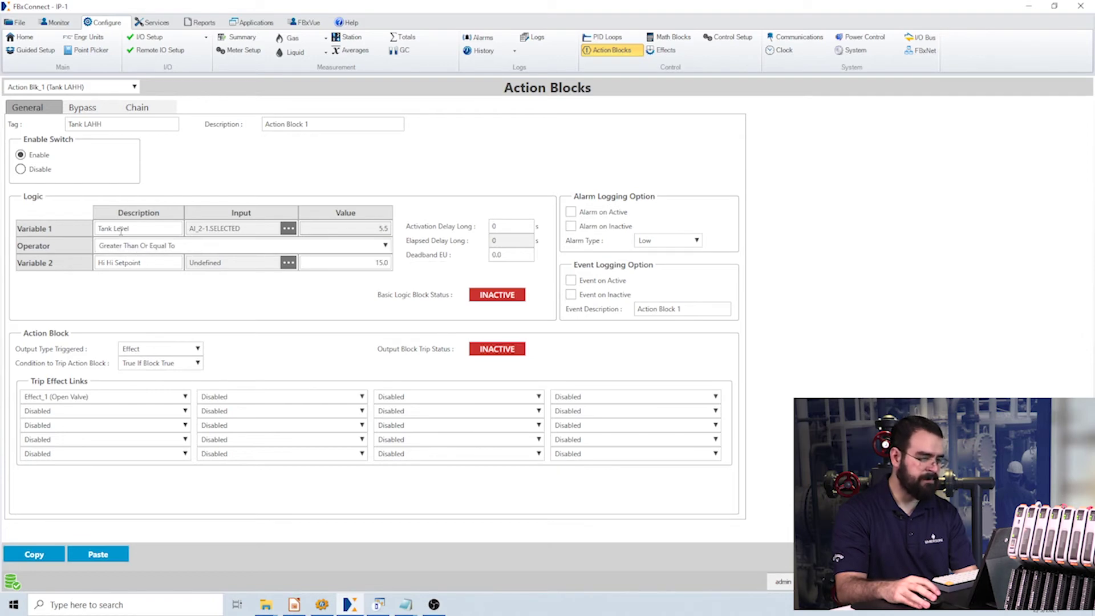
left_click(149, 231)
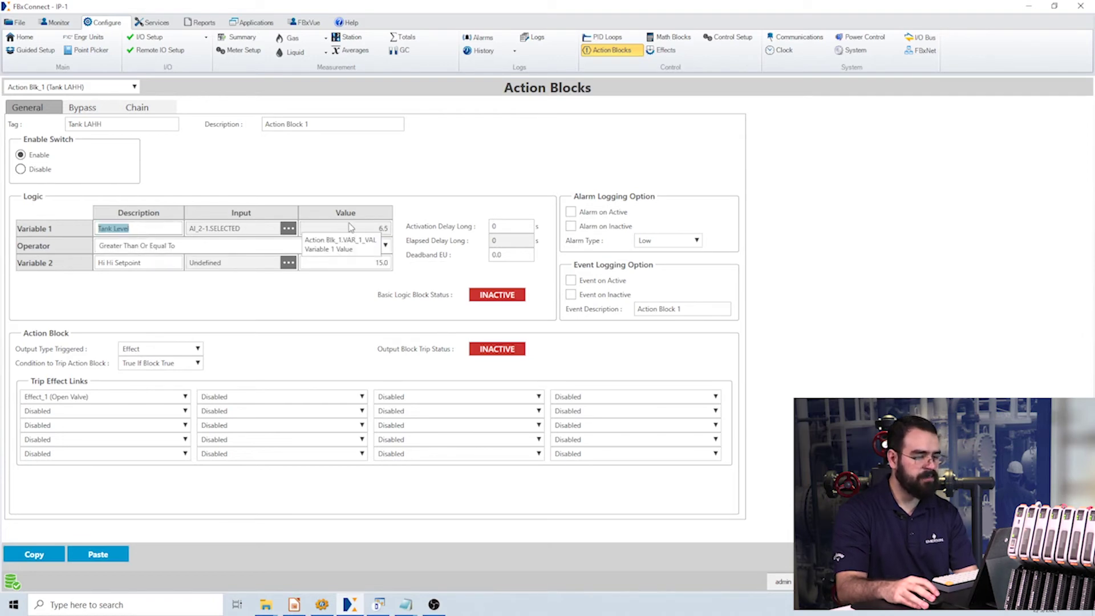
left_click(385, 245)
left_click(385, 245)
left_click(388, 266)
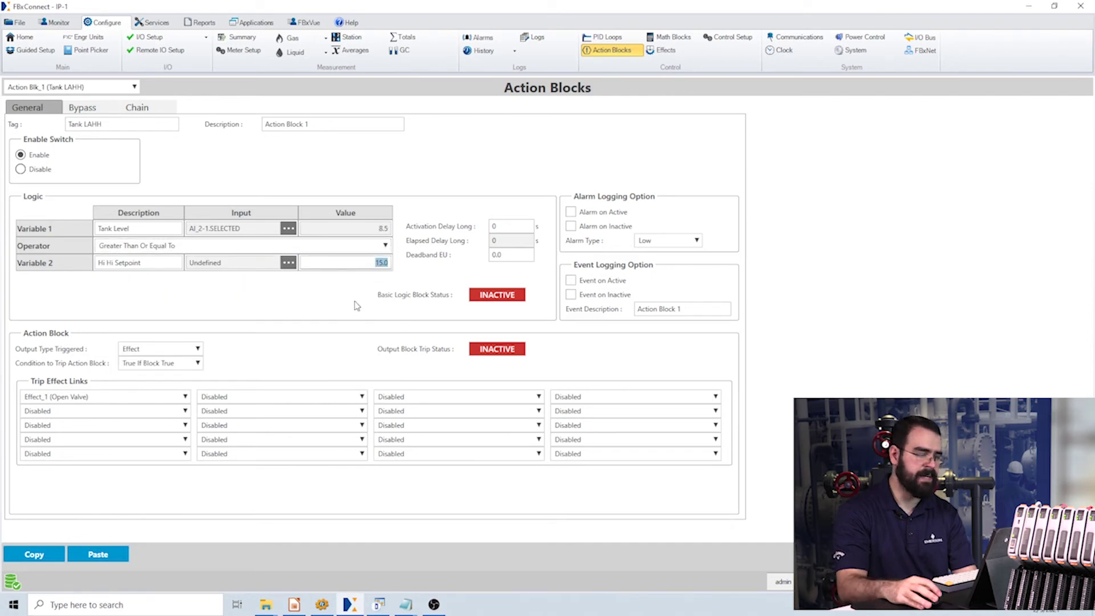
left_click(160, 268)
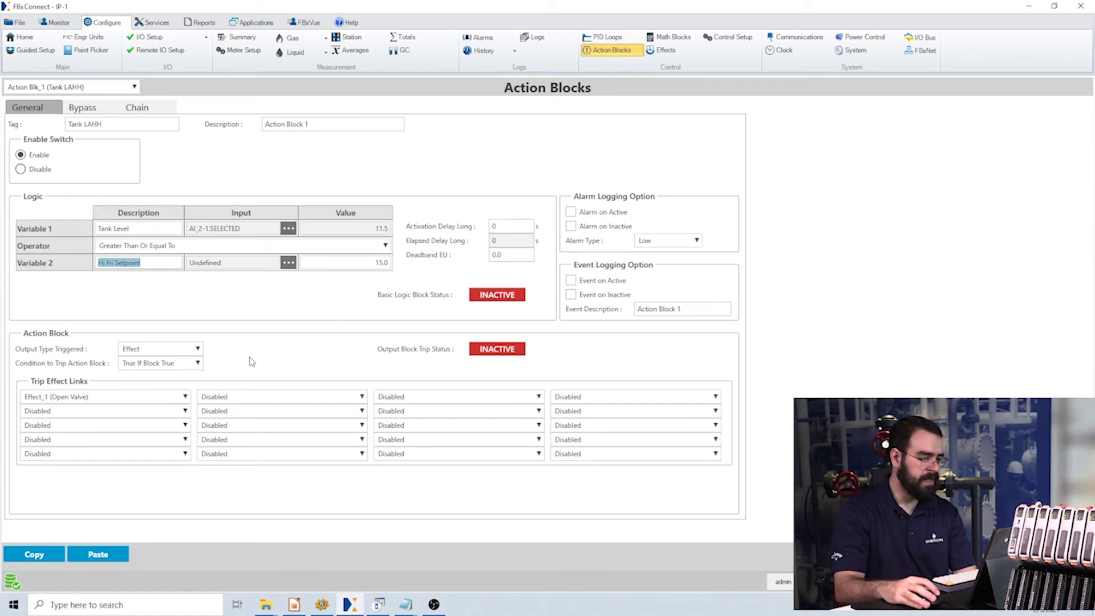
Look through the output types the Tank LAHH action block can trigger, keeping Effect.
left_click(151, 349)
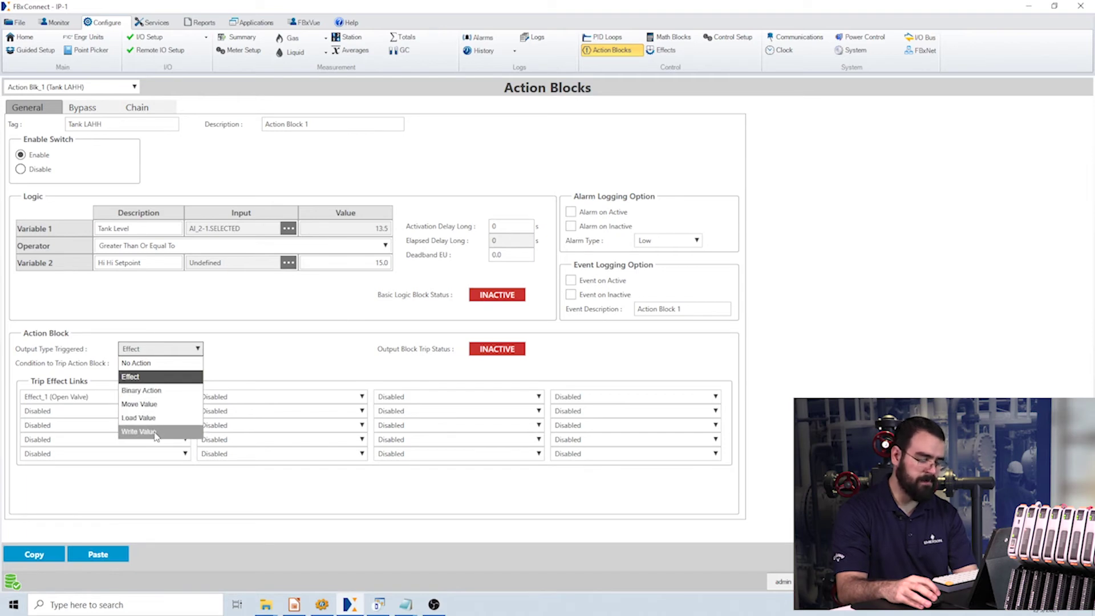
left_click(271, 346)
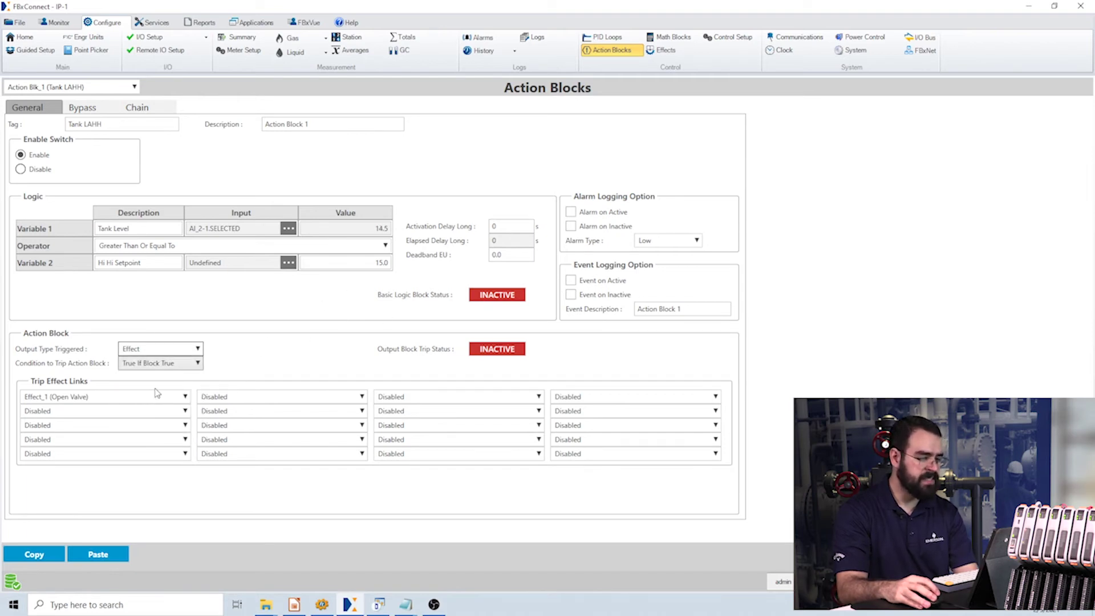
Look through the effects available for the Tank LAHH block's first trip effect link, keeping Effect_1 (Open Valve).
left_click(96, 396)
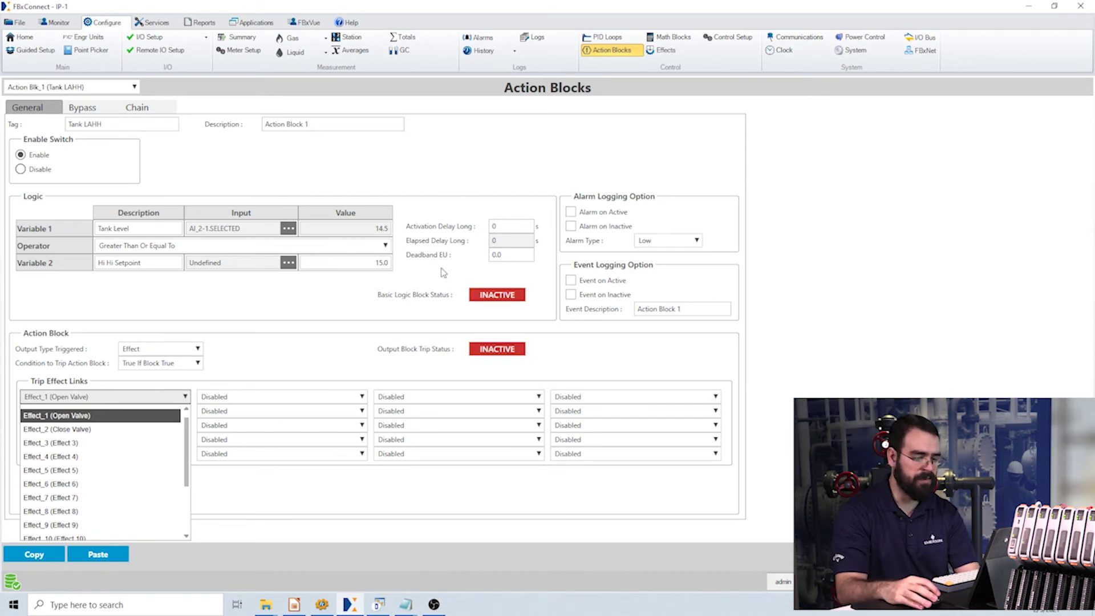
left_click(362, 331)
left_click(82, 402)
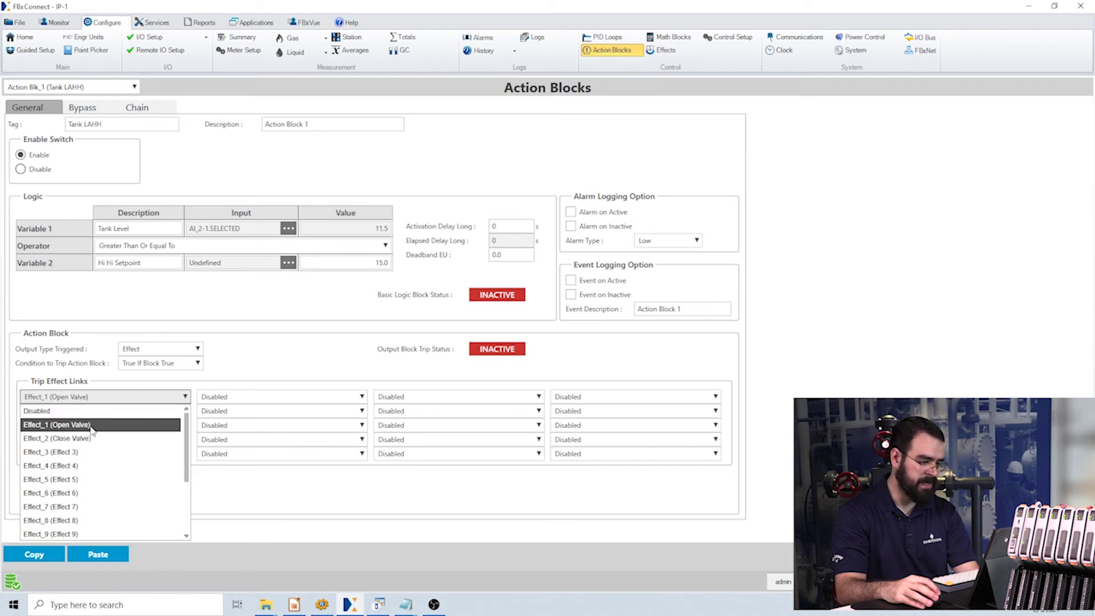
left_click(278, 354)
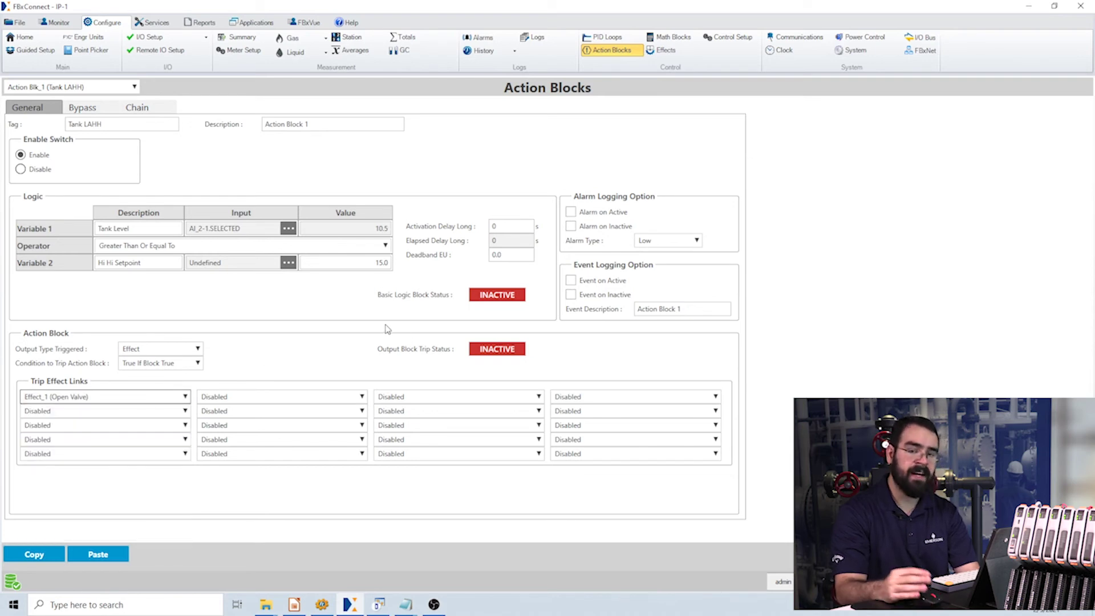
Switch to Action Blk_2 (Tank LALL) and change Variable 2's description to Lo Lo Setpoint.
left_click(49, 86)
left_click(36, 116)
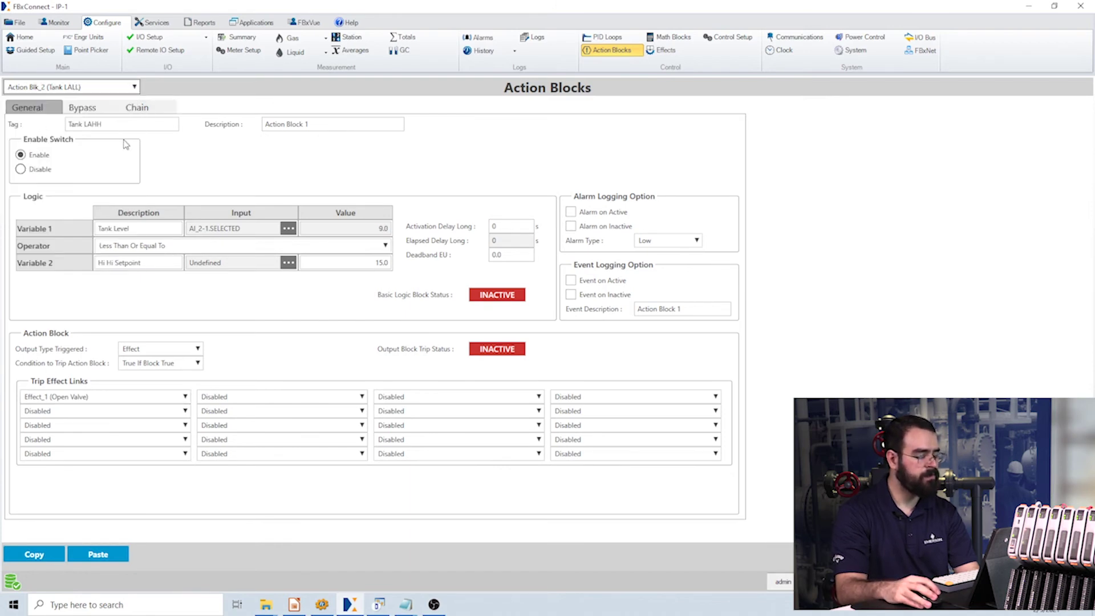
double_click(110, 125)
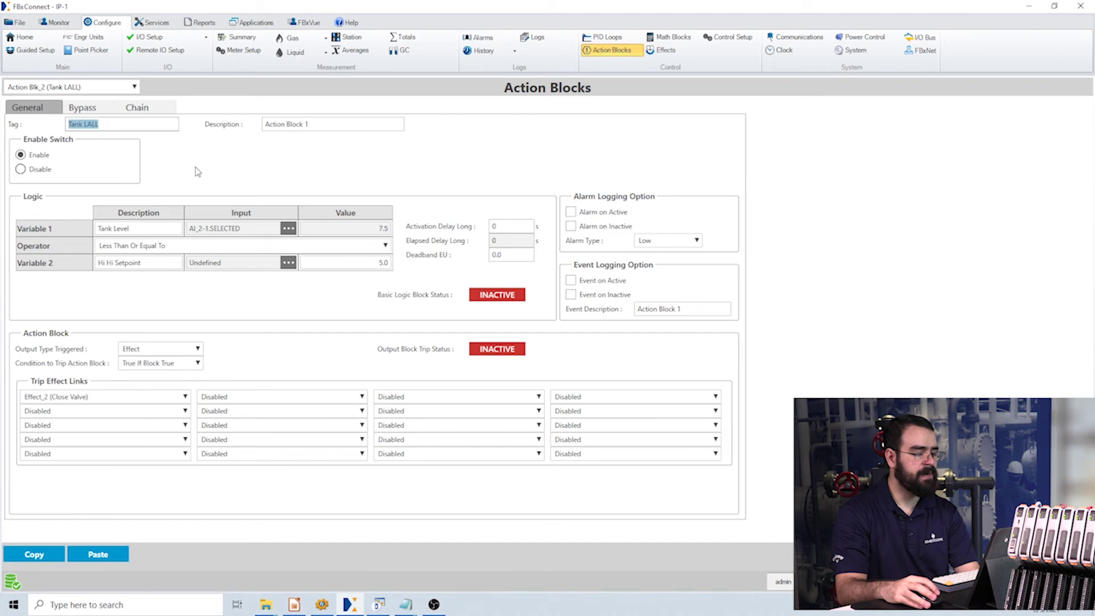
left_click(115, 262)
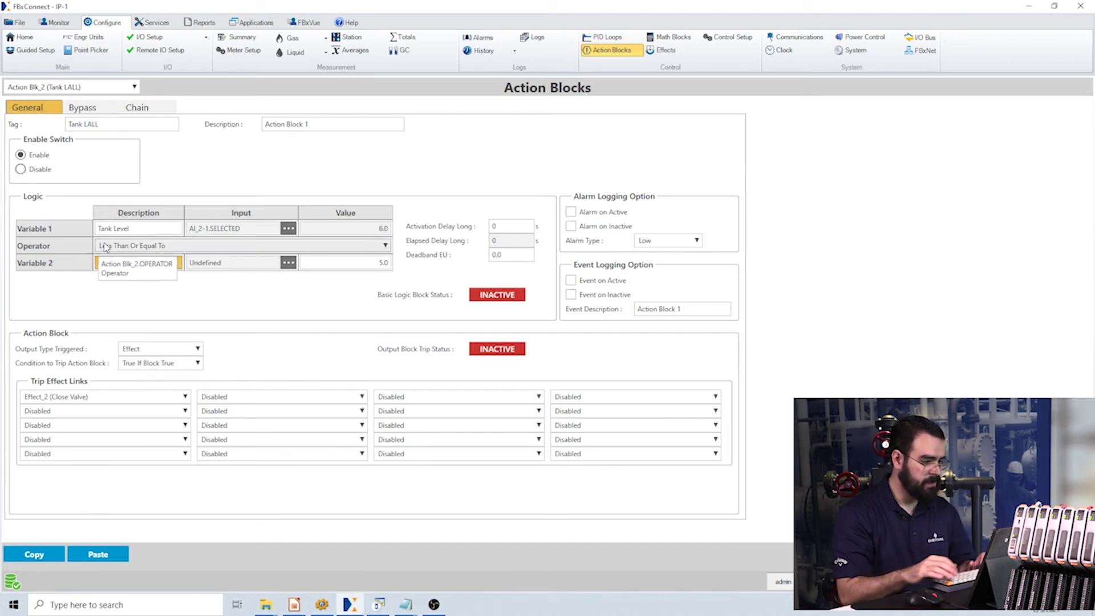
type("Lo Lo")
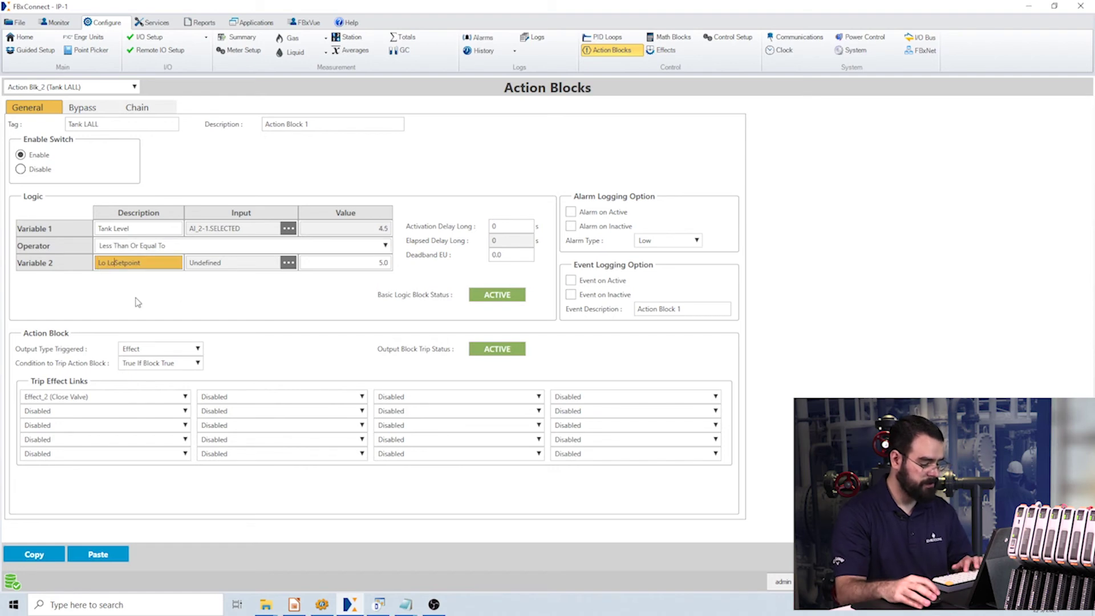
key("Return")
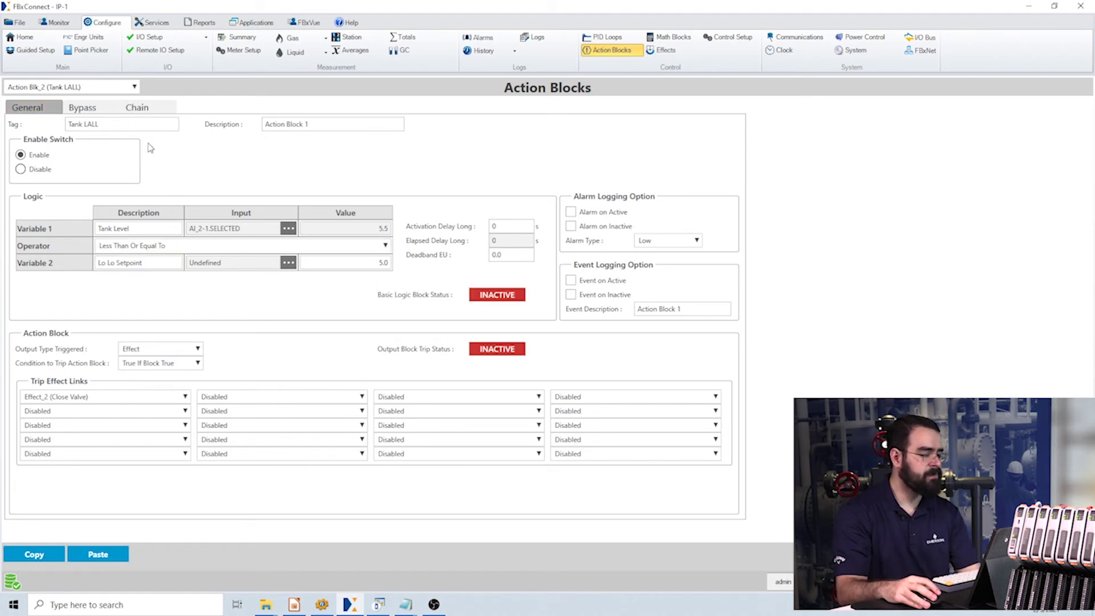
Examine the Tank LALL block's tank level variable, Lo Lo setpoint value and first trip effect link, keeping Effect_2 (Close Valve).
left_click(149, 229)
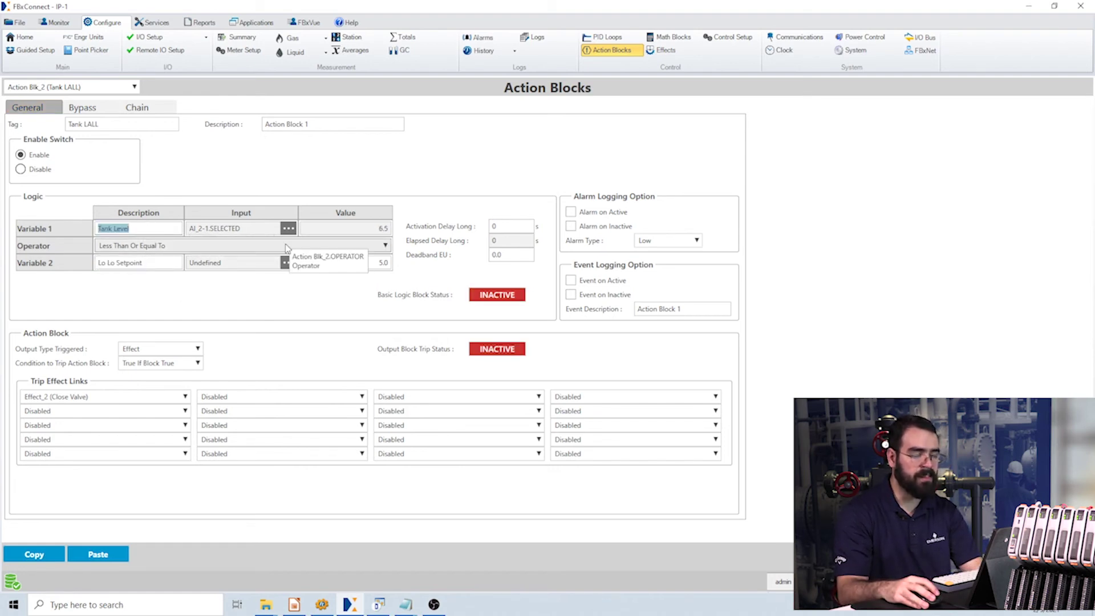
left_click(376, 262)
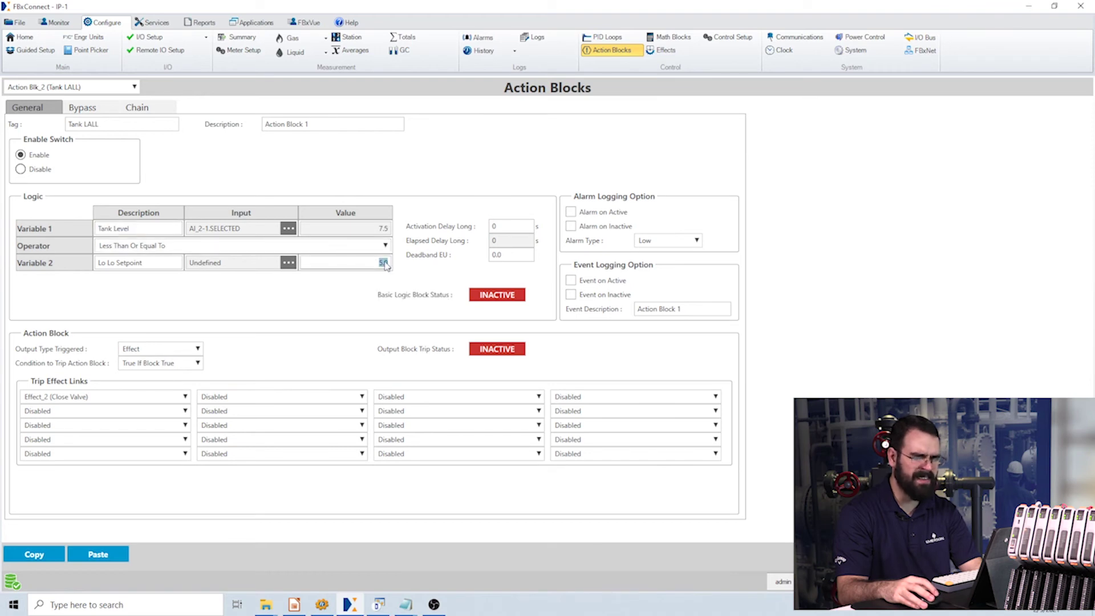
left_click(432, 180)
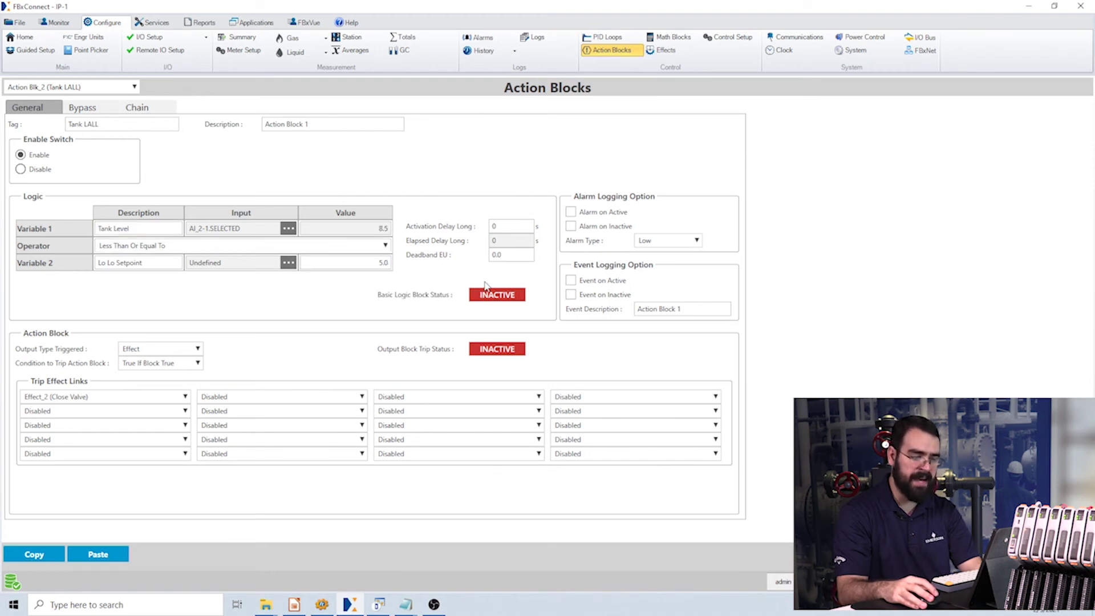
left_click(71, 397)
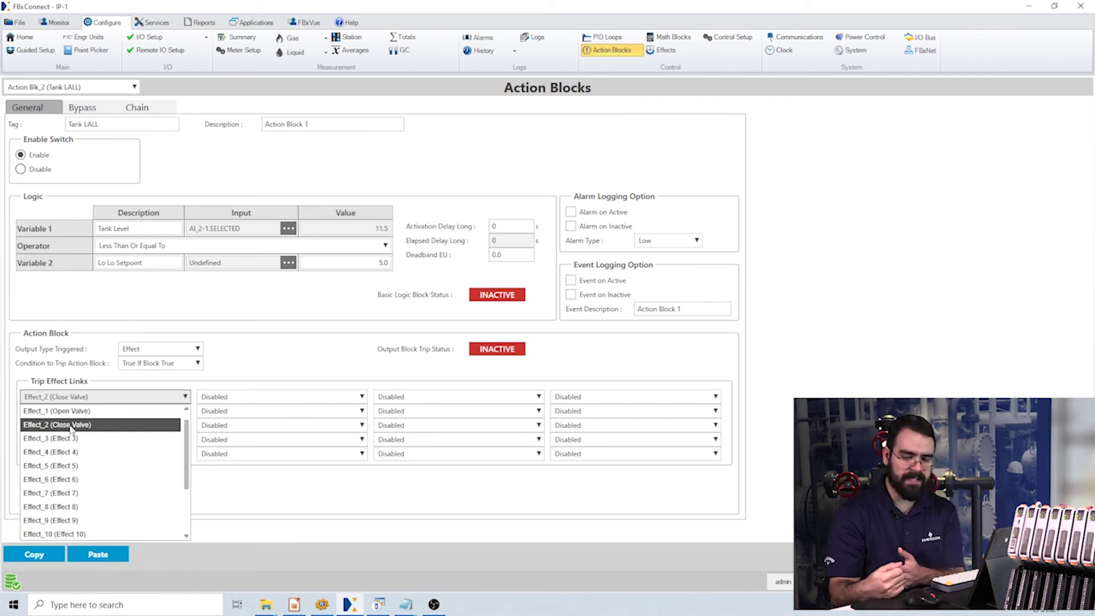
left_click(291, 315)
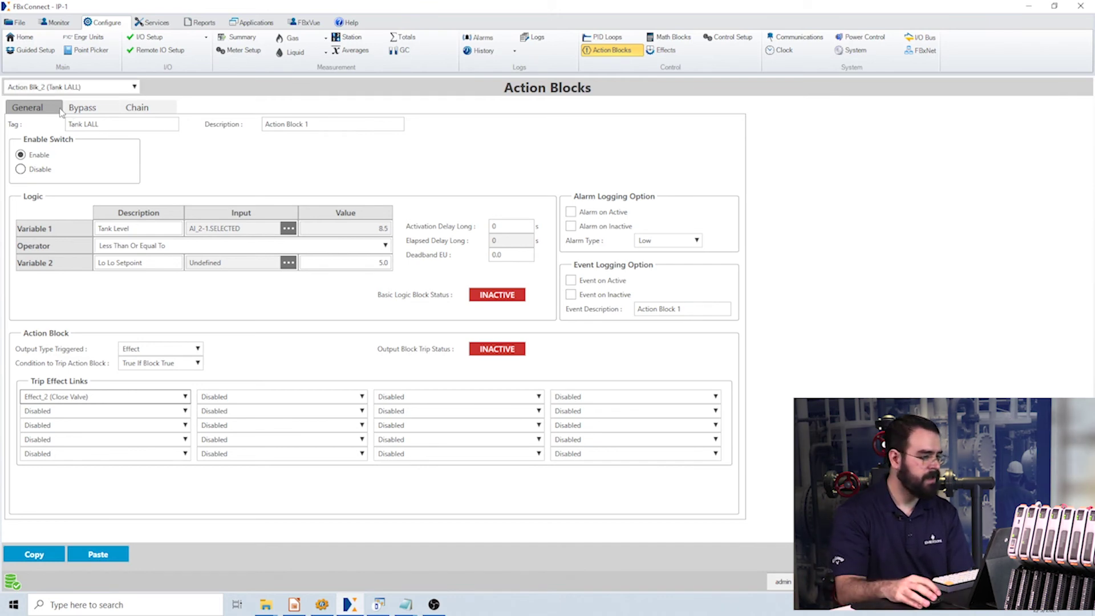
Browse the list of available action blocks, staying on Action Blk_2 (Tank LALL).
left_click(77, 88)
scroll(66, 245, "down", 1)
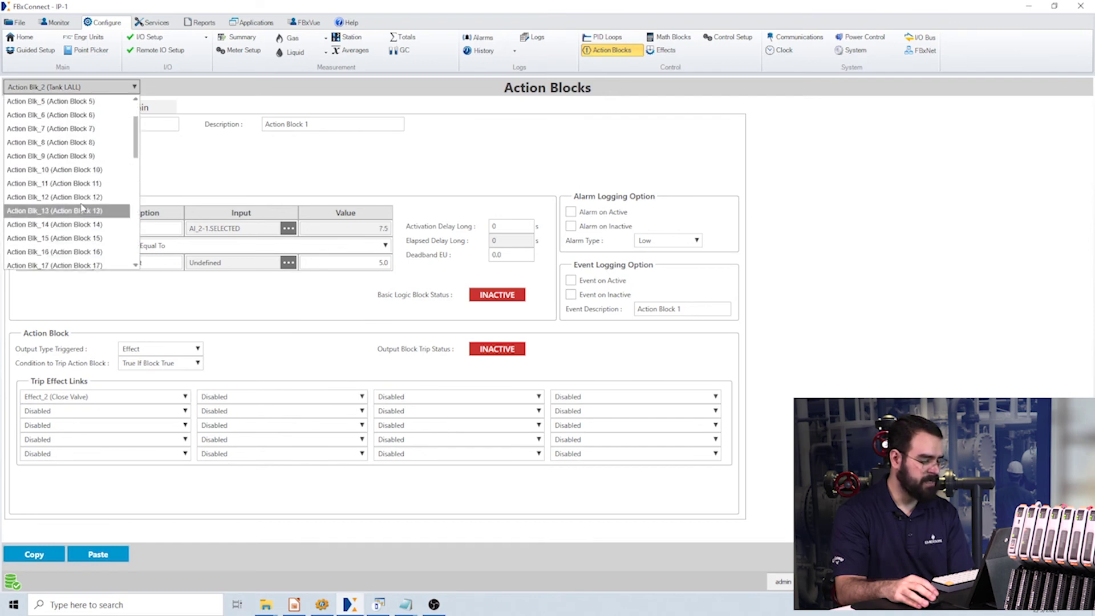
left_click(173, 174)
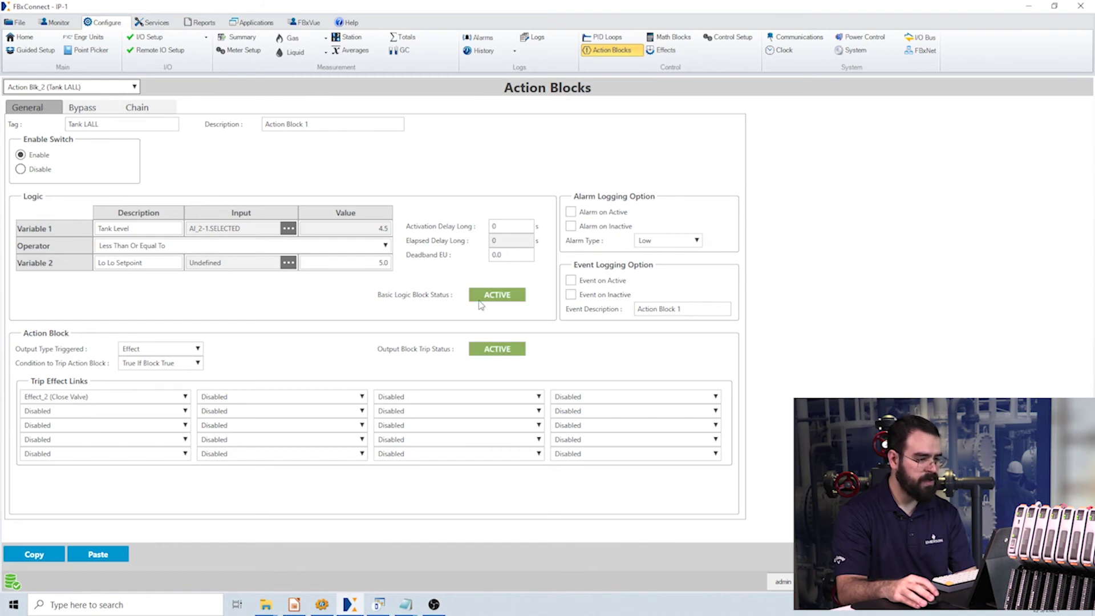
Review the Tank LALL block's bypass settings and its chain options, including the available chain logic types, and return to the general settings.
left_click(95, 108)
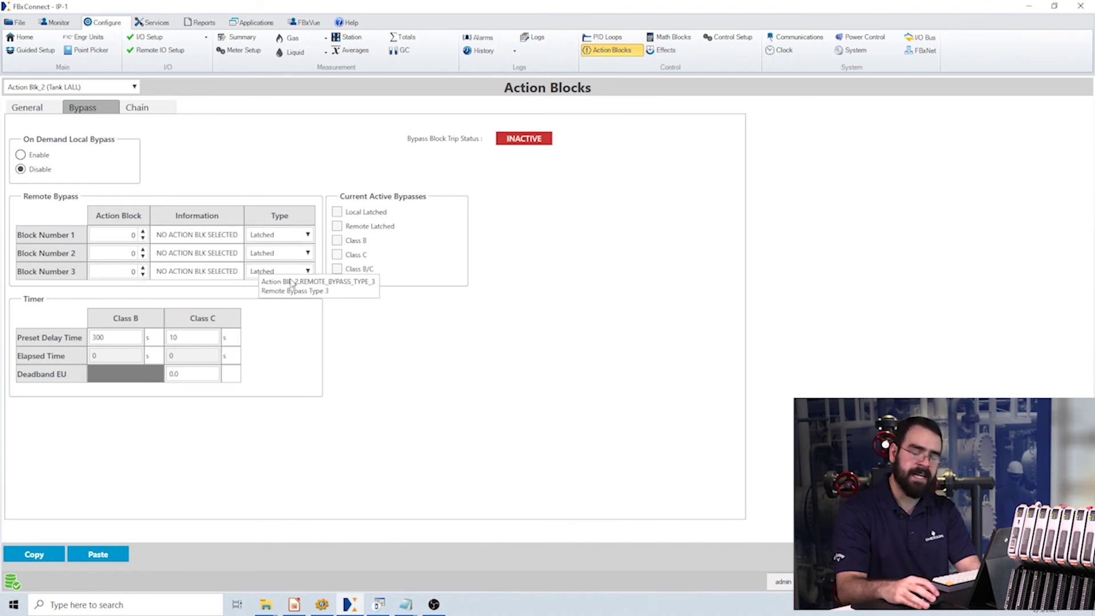
left_click(146, 112)
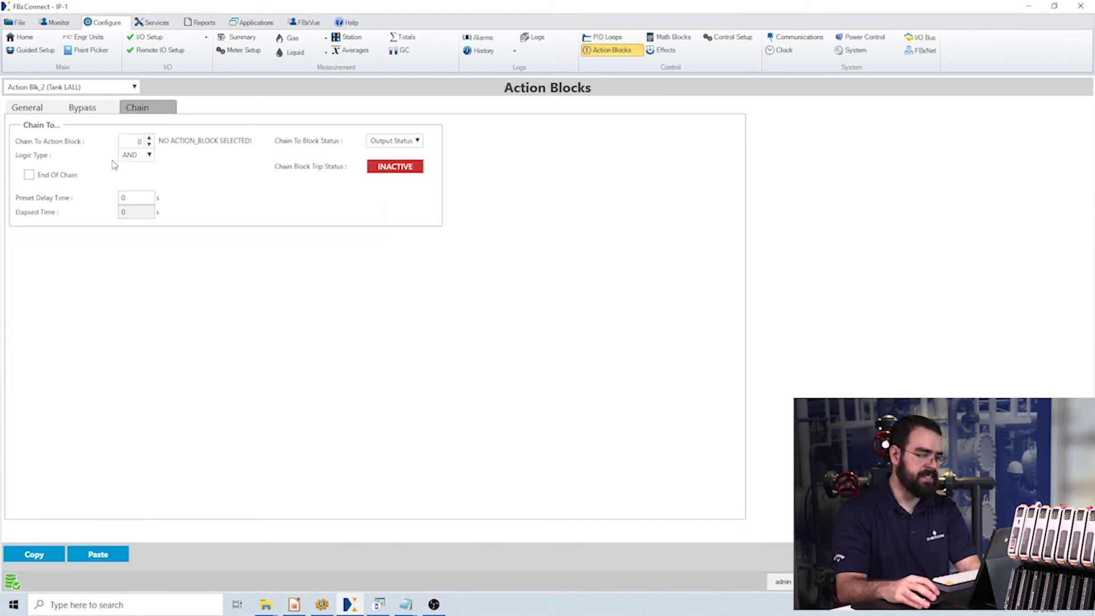
left_click(137, 155)
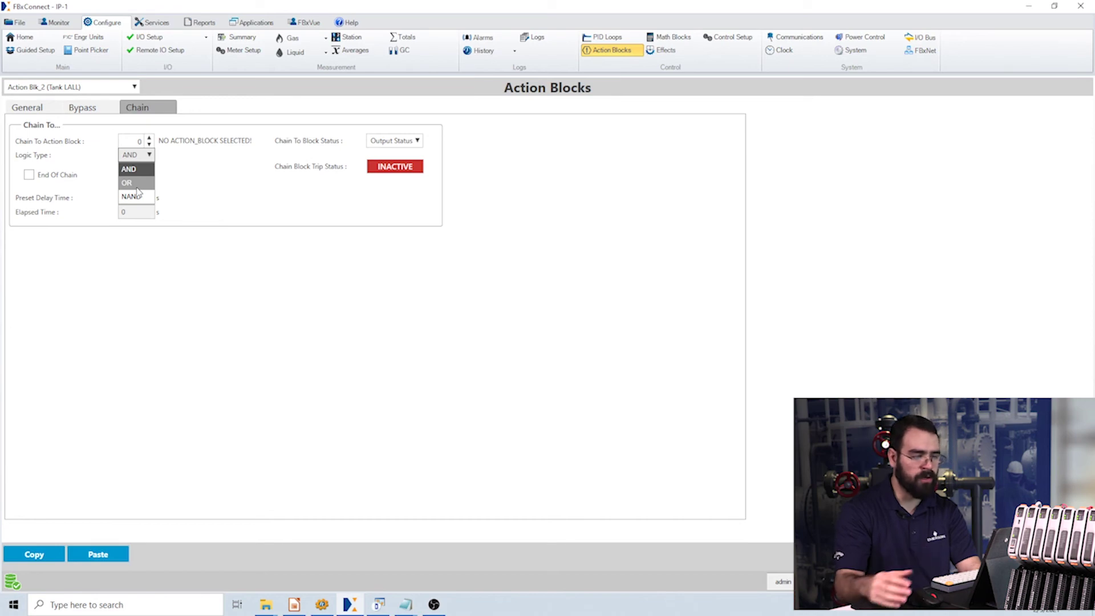
left_click(26, 108)
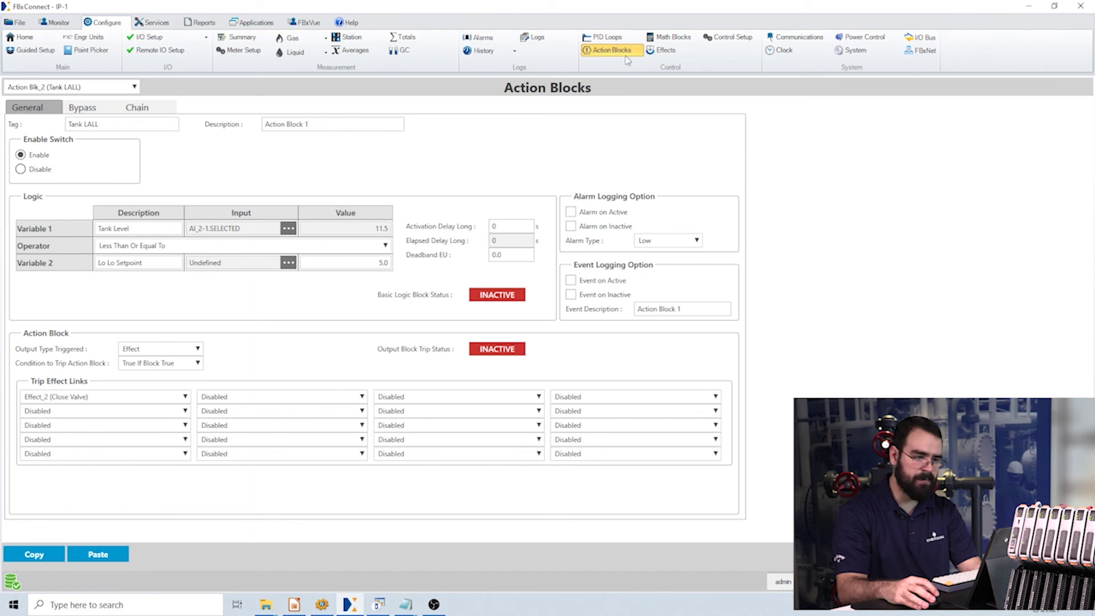
Open the effects configuration for Effect_1 (Open Valve) and examine its tag, output definition and output active value to write.
left_click(665, 51)
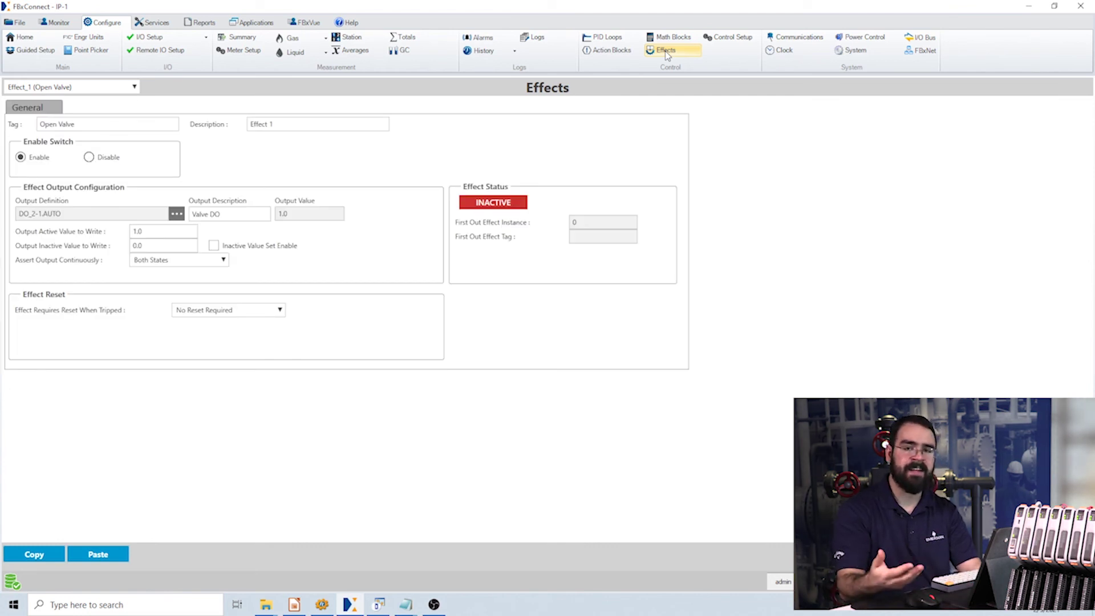
left_click(65, 88)
left_click(70, 103)
left_click_drag(97, 124, 45, 123)
left_click_drag(62, 214, 18, 221)
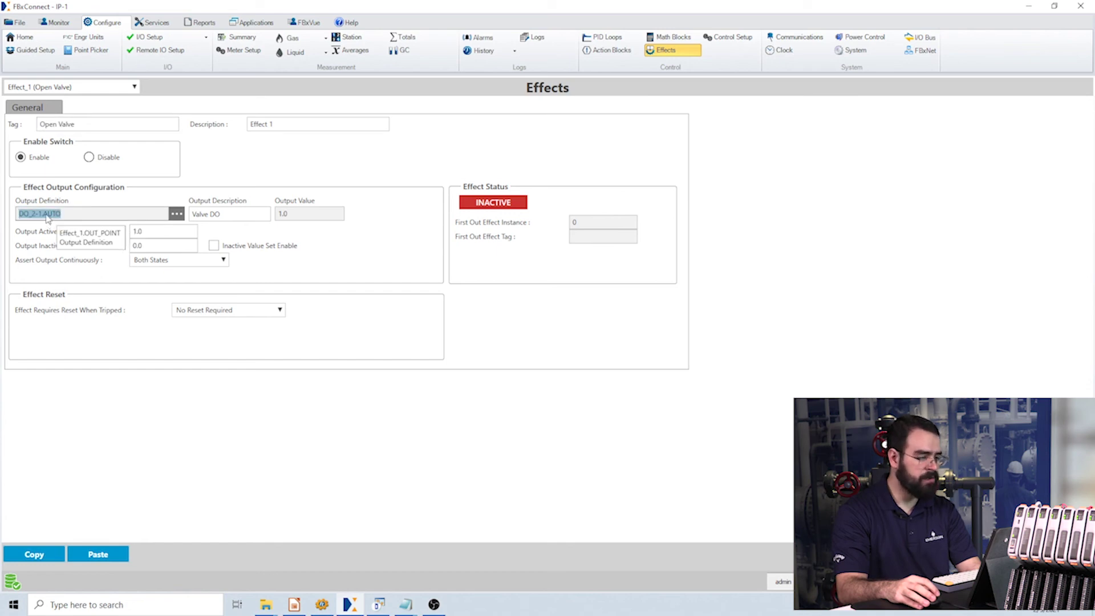
left_click(106, 212)
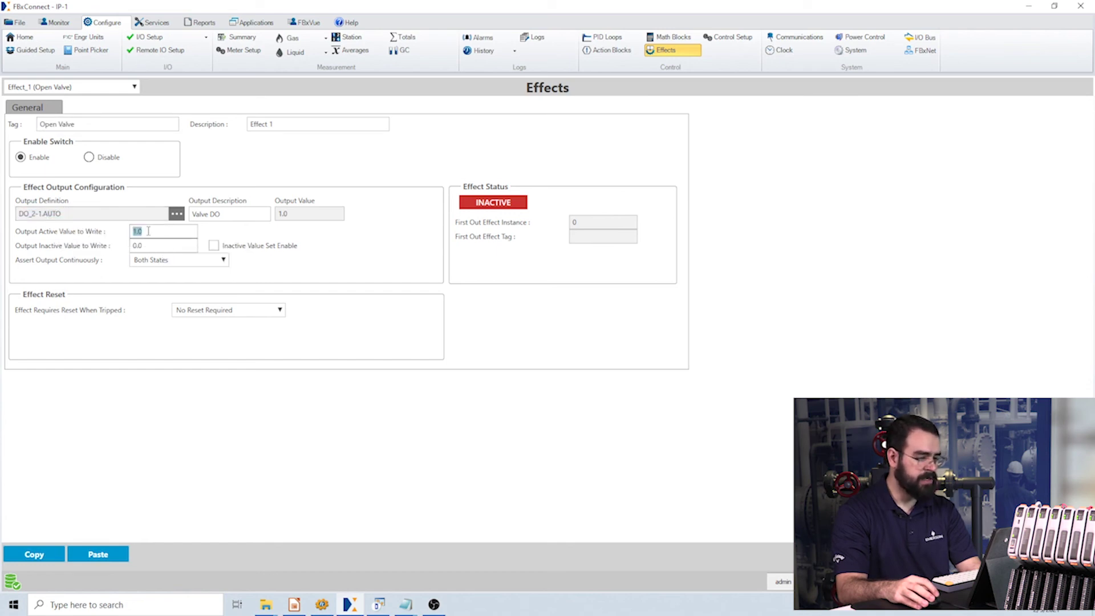
left_click_drag(153, 232, 114, 235)
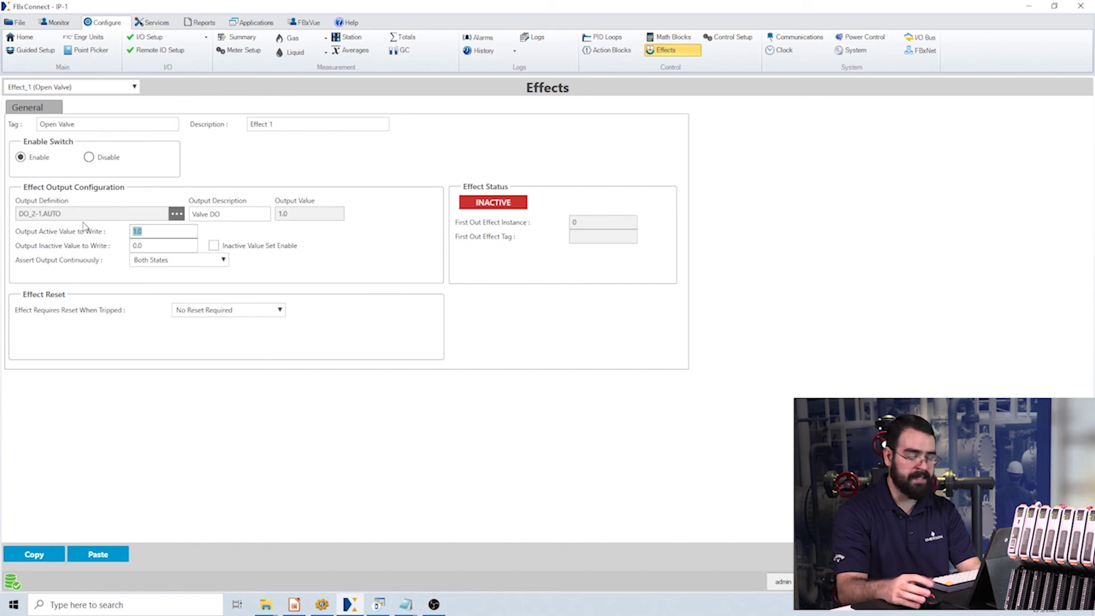
left_click(151, 232)
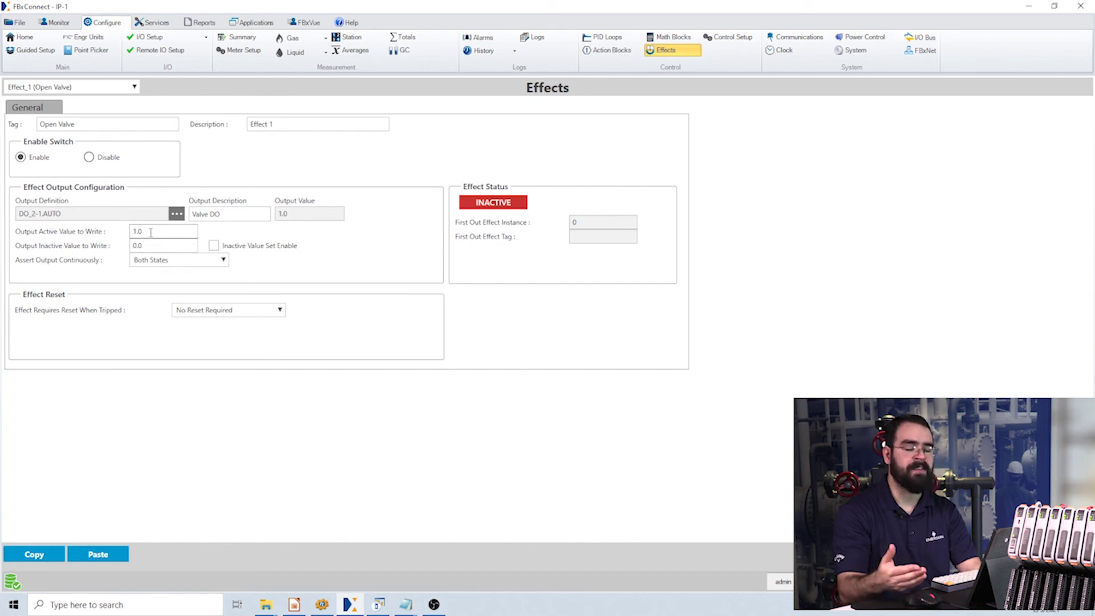
Try Reset Required for the Open Valve effect, inspect its reset definition, and restore No Reset Required.
left_click(228, 310)
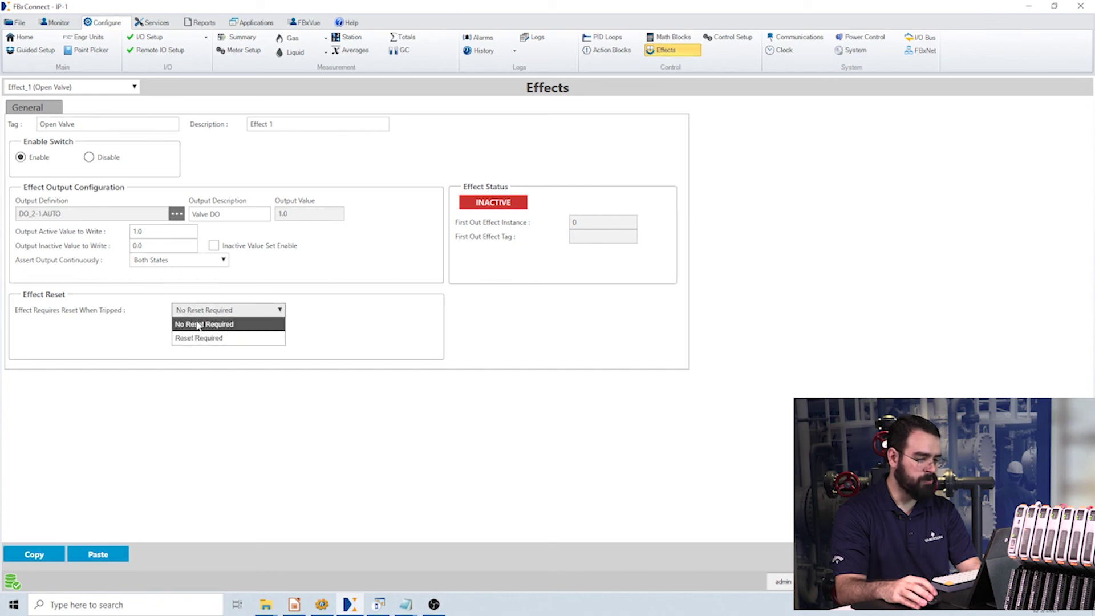
left_click(231, 335)
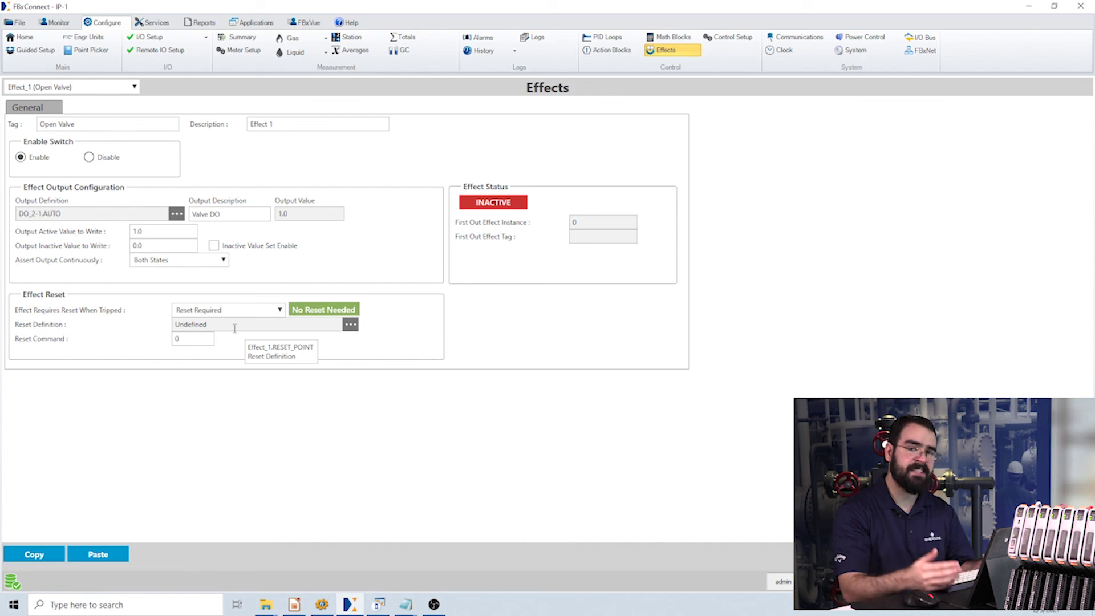
left_click_drag(235, 329, 158, 323)
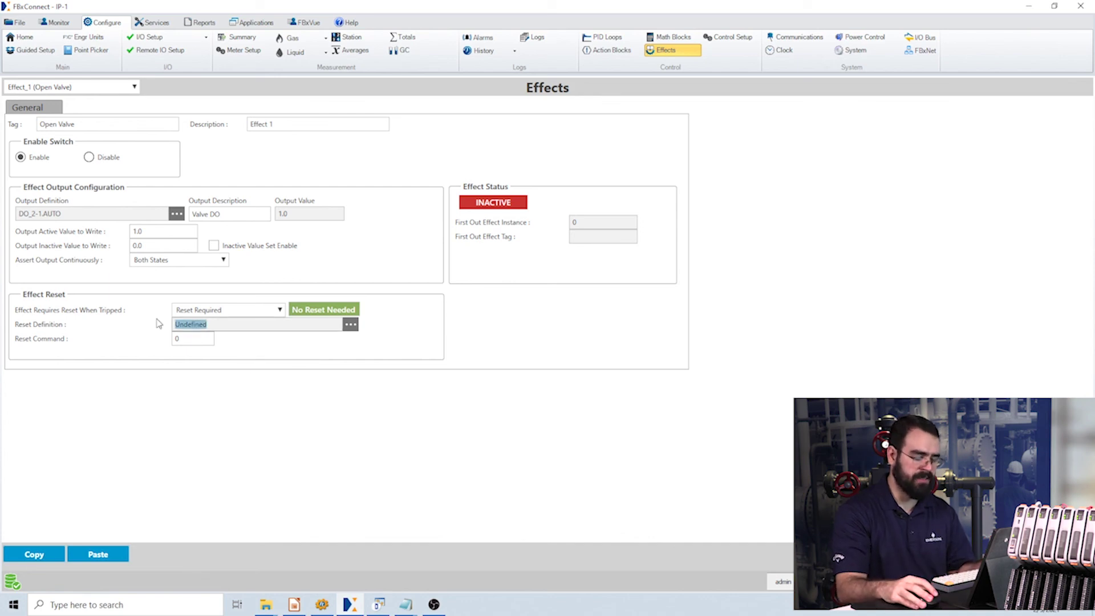
left_click(210, 311)
left_click(210, 320)
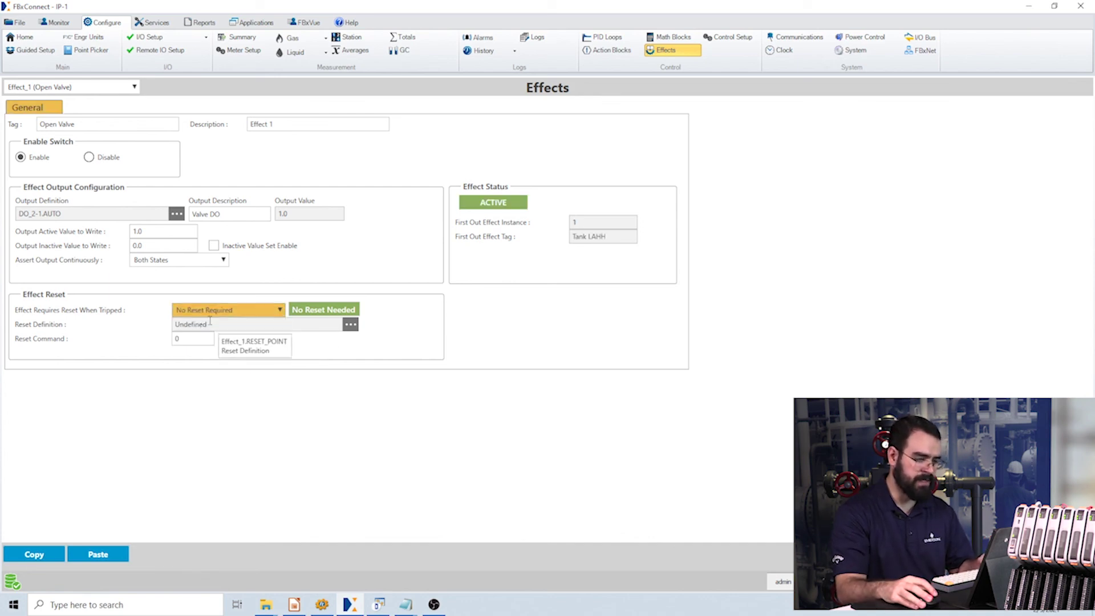
left_click(223, 311)
left_click(220, 321)
Switch to Effect_2 (Close Valve) and examine its output definition and the active and inactive values to write.
left_click(61, 91)
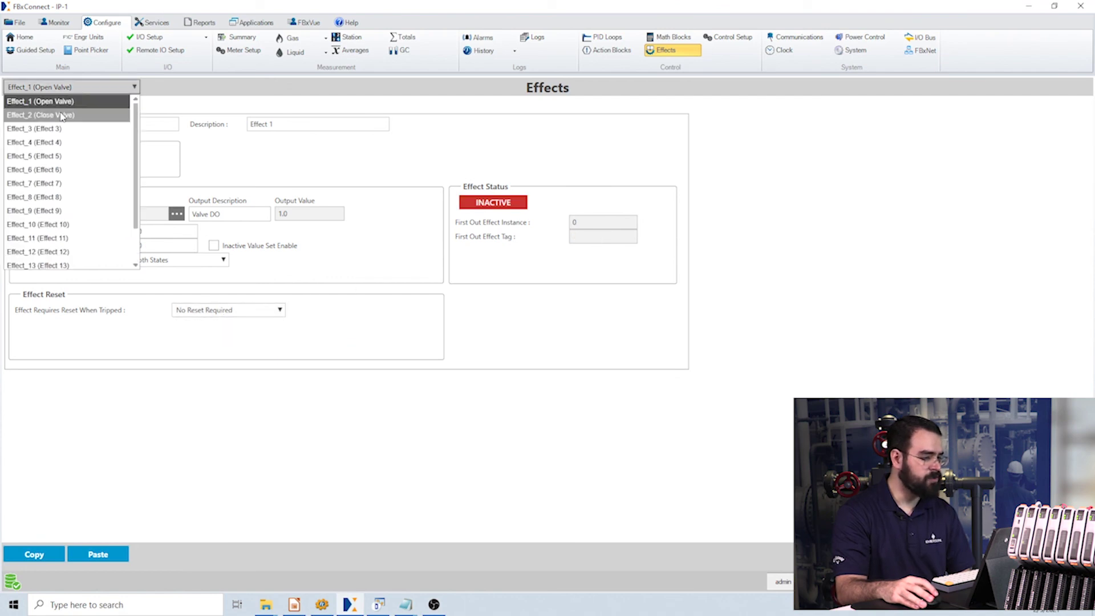
left_click(60, 113)
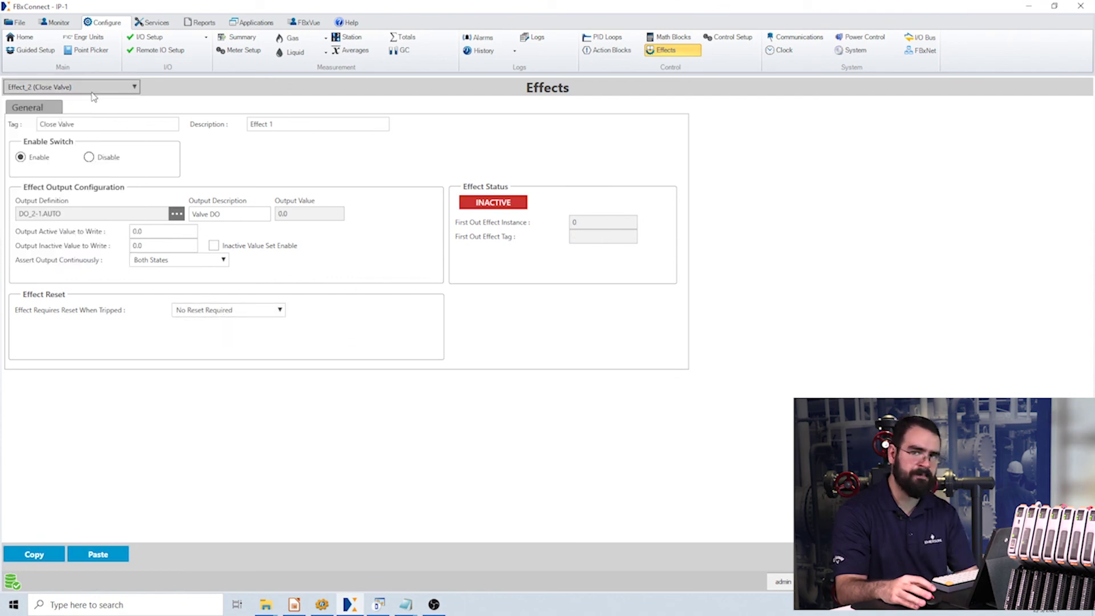
left_click_drag(74, 213, 18, 215)
double_click(137, 231)
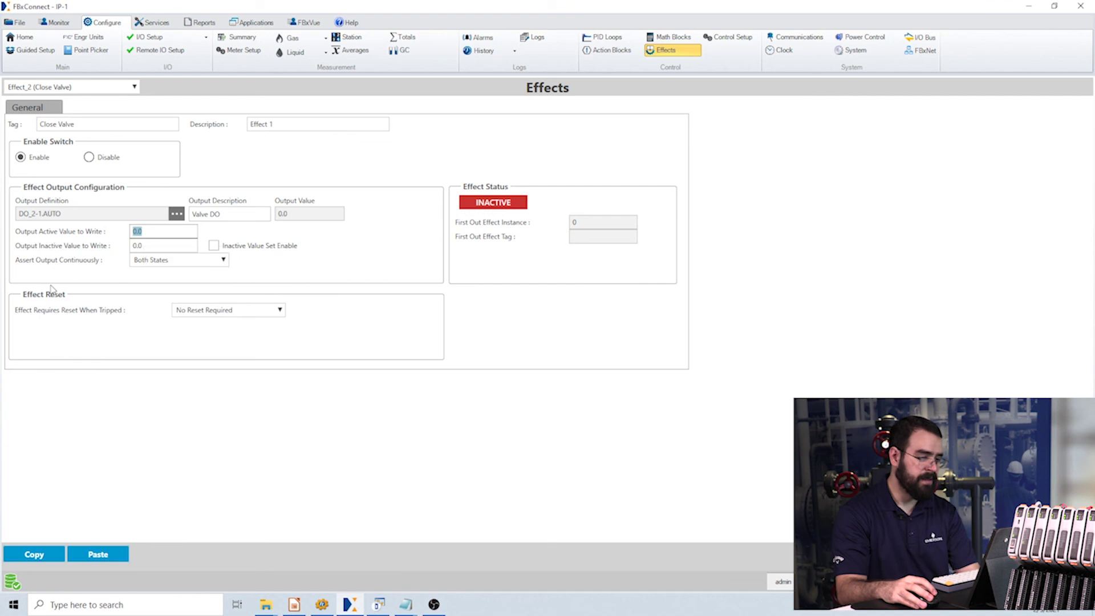
double_click(148, 246)
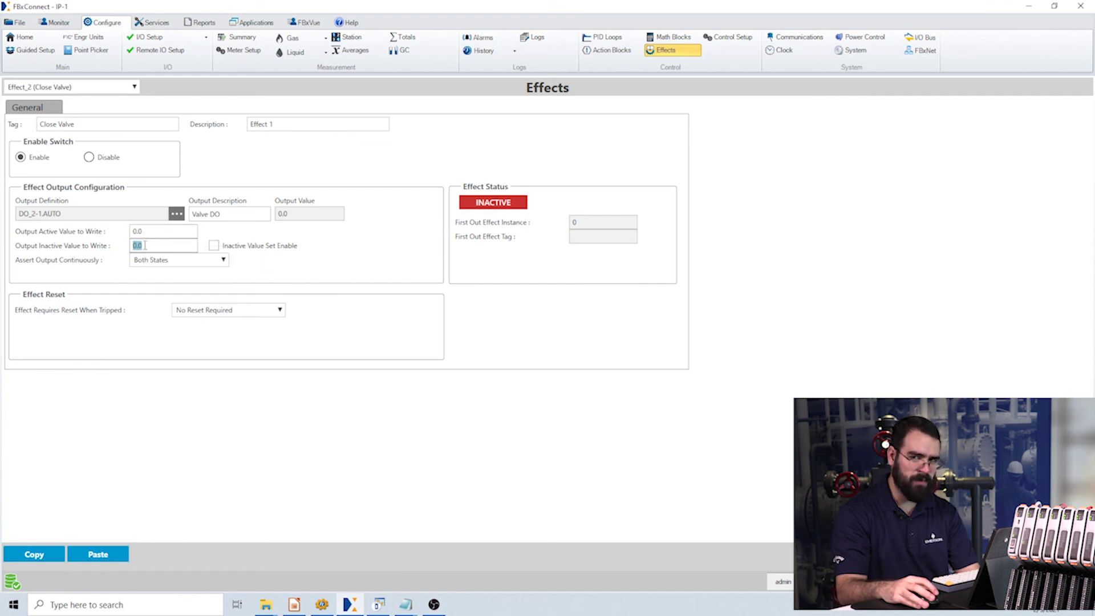
double_click(155, 232)
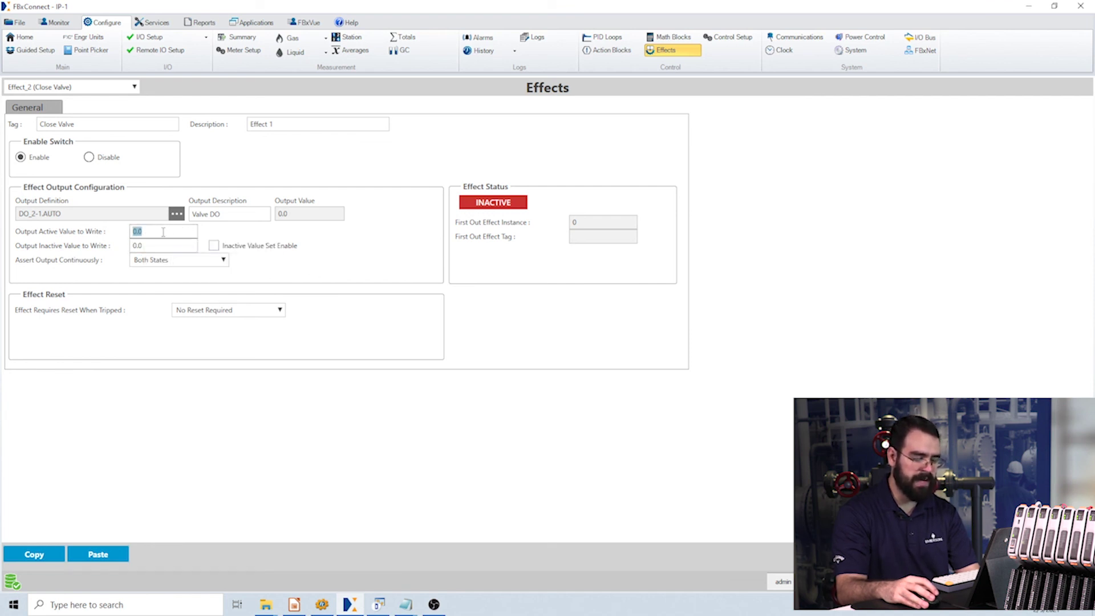
Look through the Close Valve effect's options for asserting the output continuously, keeping Both States.
left_click(153, 260)
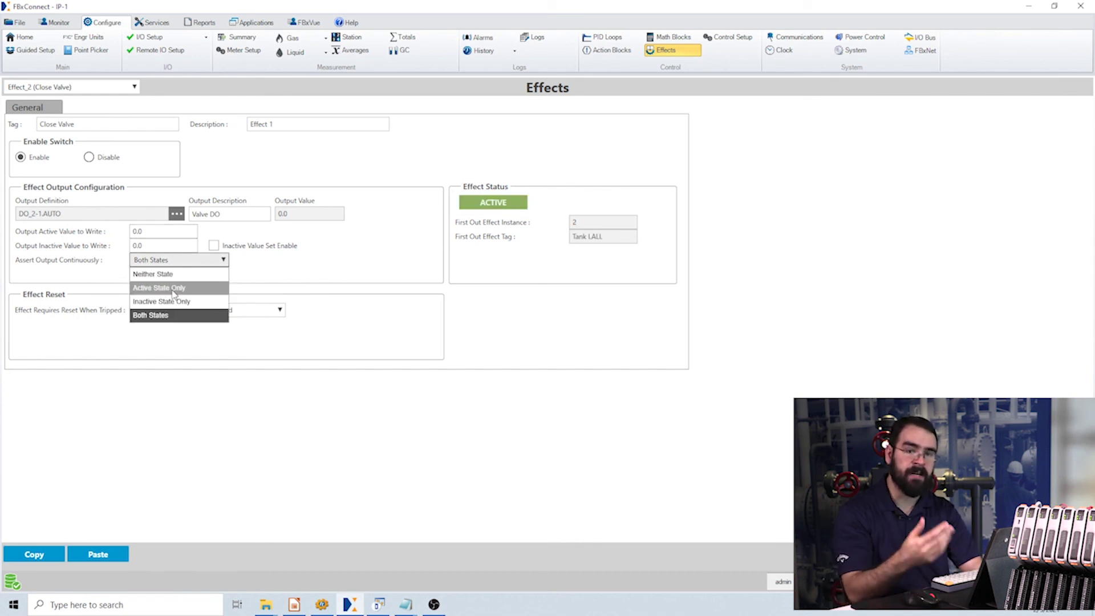
left_click(231, 284)
left_click(194, 260)
left_click(319, 264)
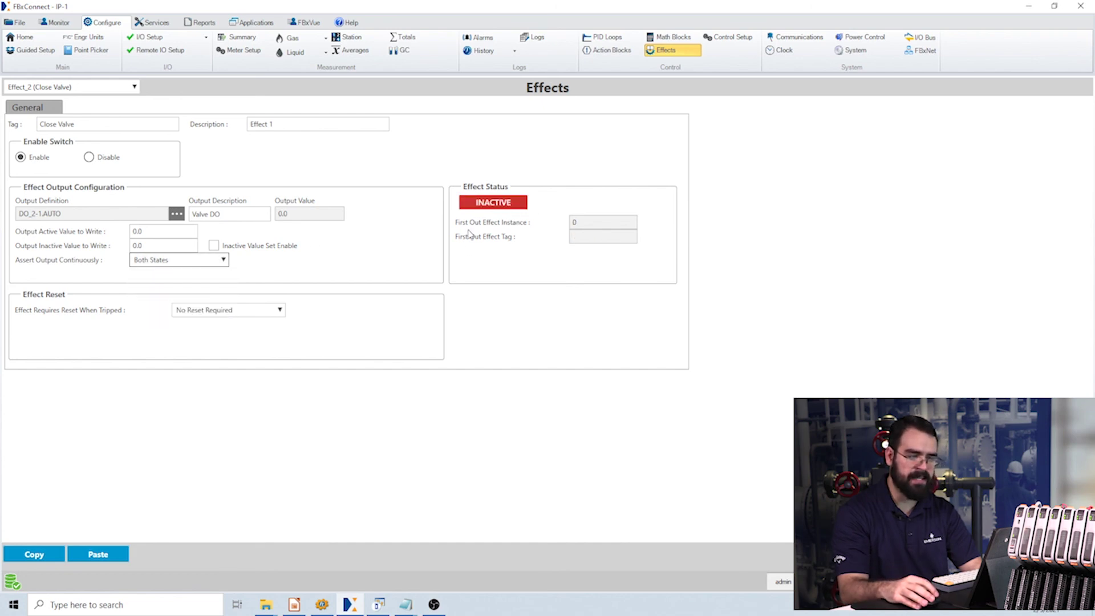